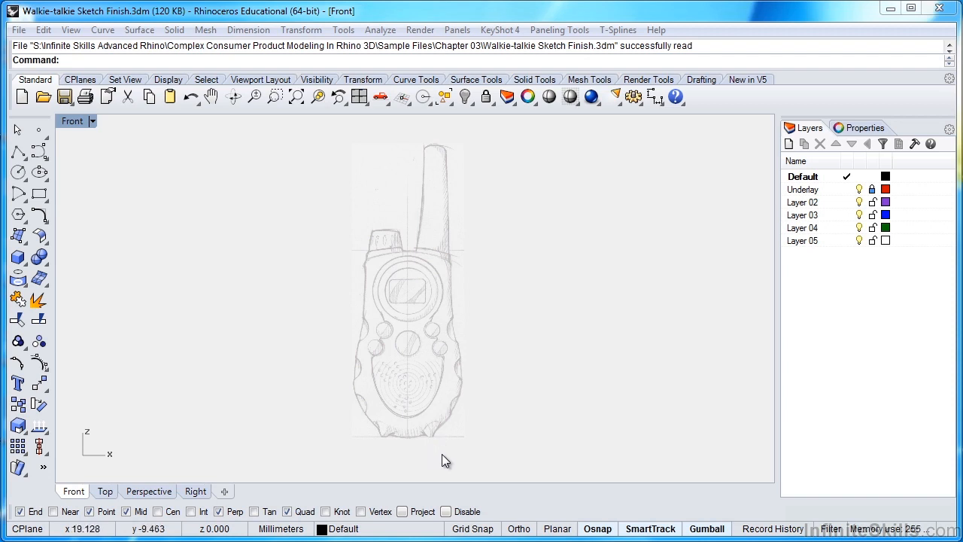
Draw a vertical centreline polyline from the origin (0) up past the antenna top, about 173 mm long
{"action": "left_click", "coordinate": [18, 153]}
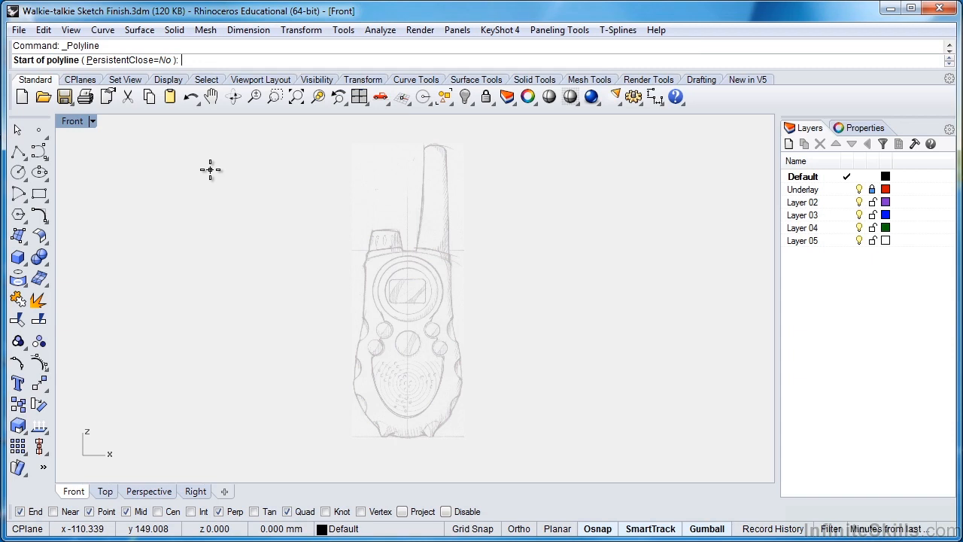
{"action": "type", "text": "0"}
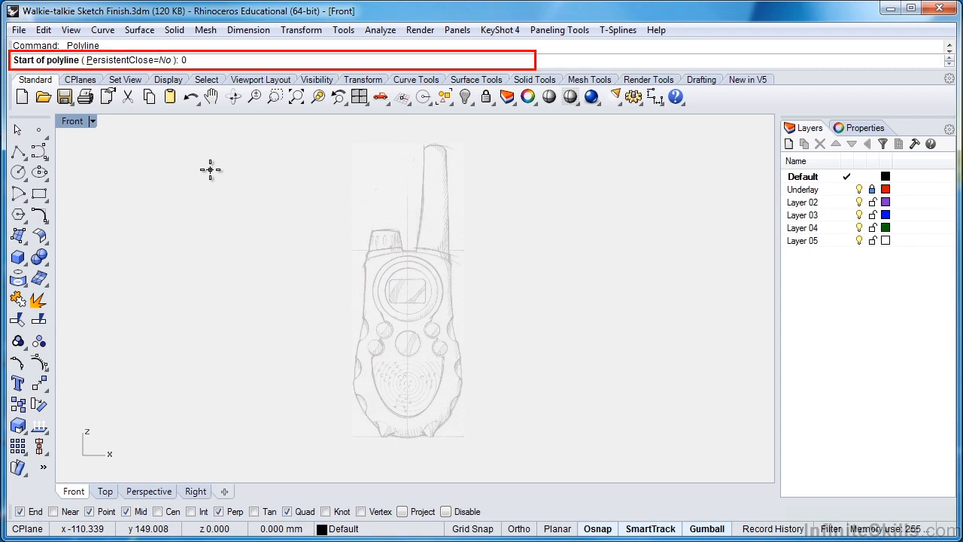
{"action": "key", "text": "Return"}
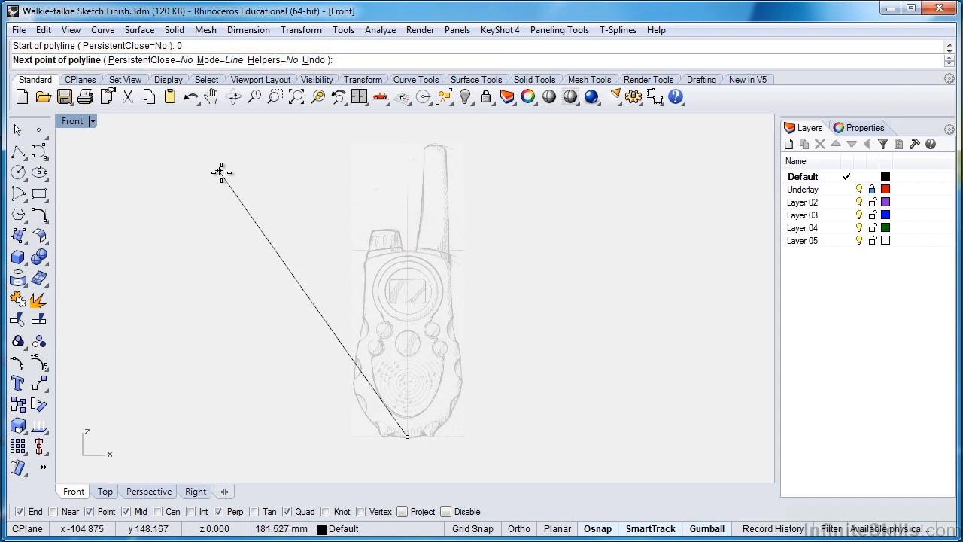
{"action": "key", "text": "shift"}
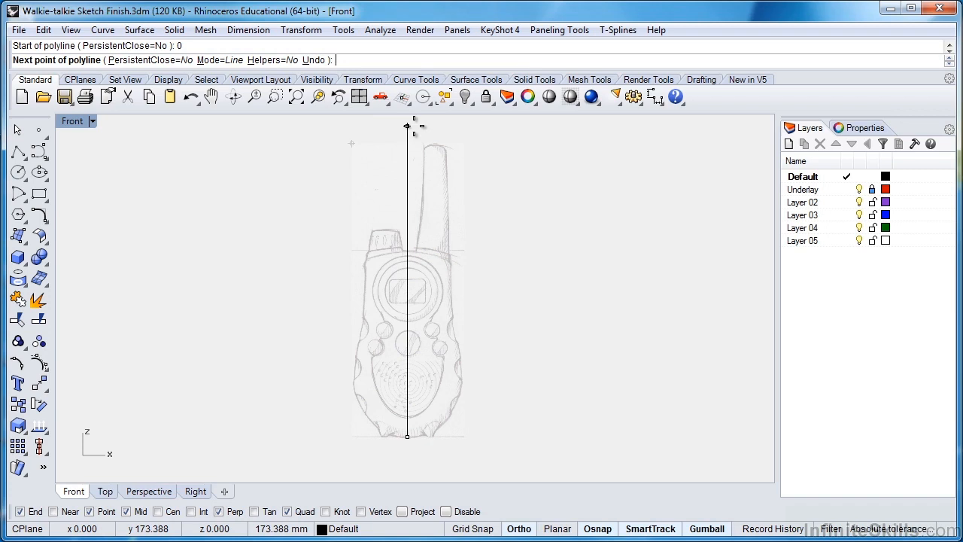
{"action": "left_click", "coordinate": [407, 126]}
{"action": "key", "text": "Return"}
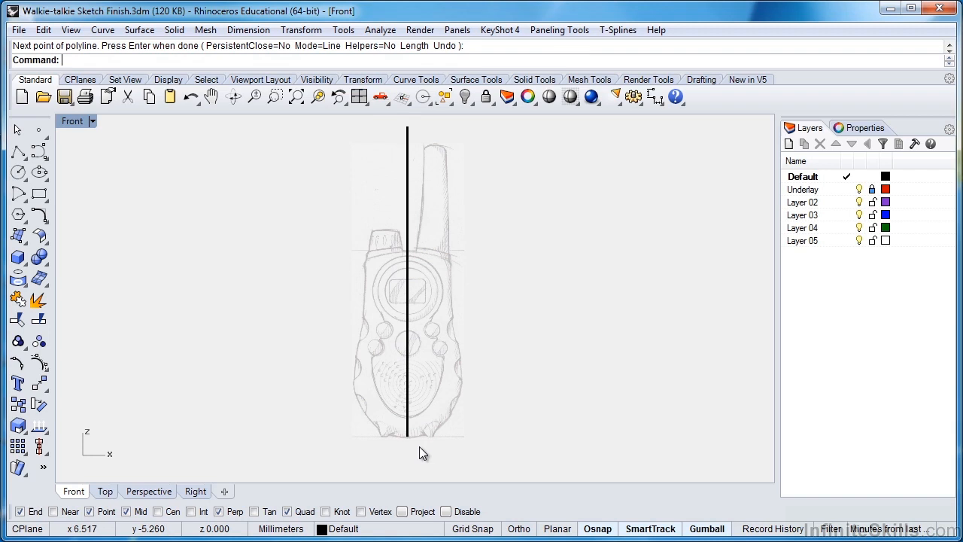
Draw a horizontal baseline with the both-sides Line command, centred on the centreline's lower end and extending about 31 mm each way
{"action": "scroll", "coordinate": [407, 447], "scroll_direction": "up", "scroll_amount": 3}
{"action": "scroll", "coordinate": [408, 454], "scroll_direction": "up", "scroll_amount": 2}
{"action": "scroll", "coordinate": [408, 454], "scroll_direction": "up", "scroll_amount": 1}
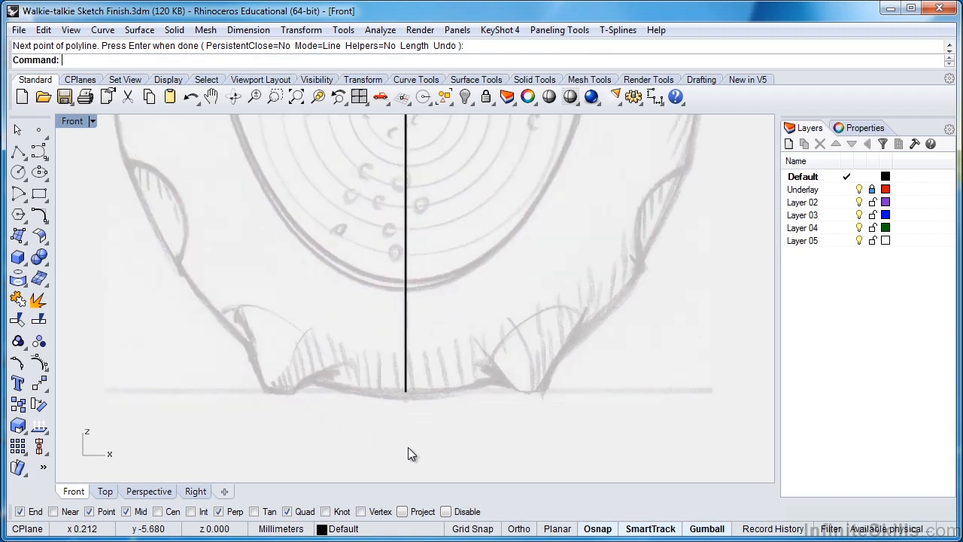
{"action": "left_click", "coordinate": [25, 158]}
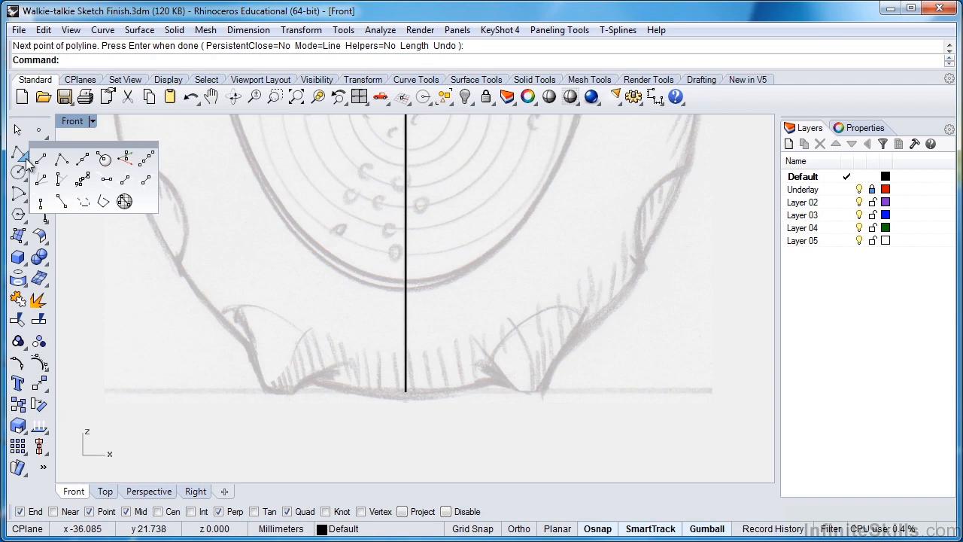
{"action": "left_click", "coordinate": [81, 160]}
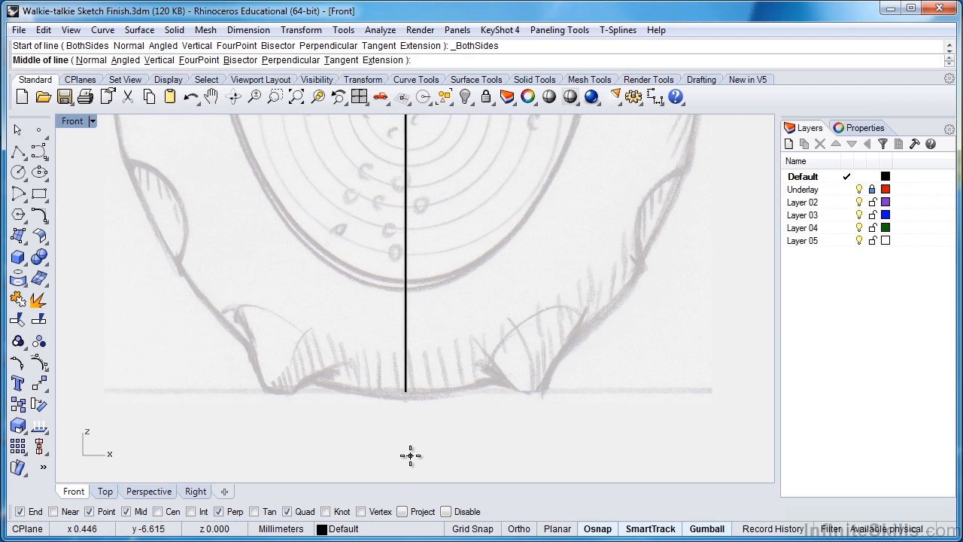
{"action": "left_click", "coordinate": [405, 392]}
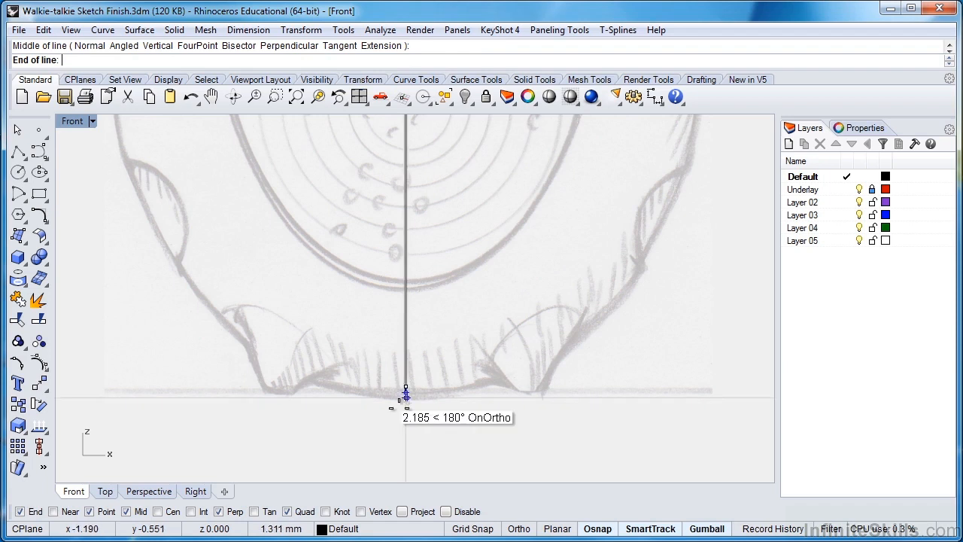
{"action": "key", "text": "F8"}
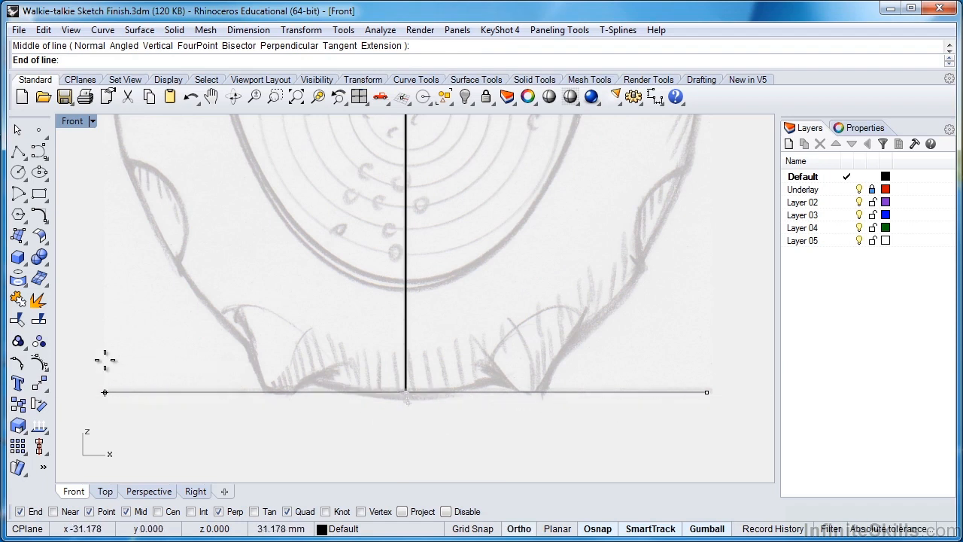
{"action": "left_click", "coordinate": [105, 361]}
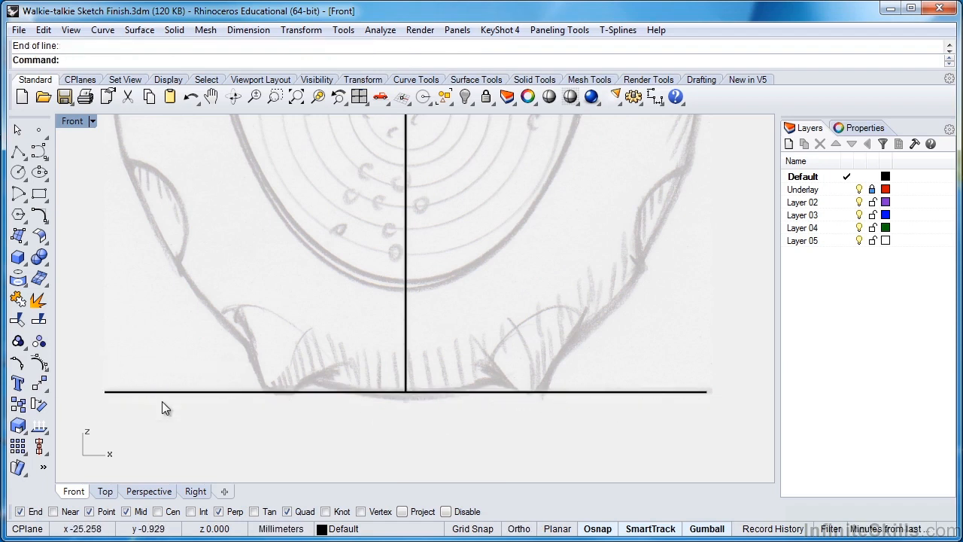
Set the linetype of both the vertical and horizontal reference lines to Center
{"action": "left_click", "coordinate": [440, 393]}
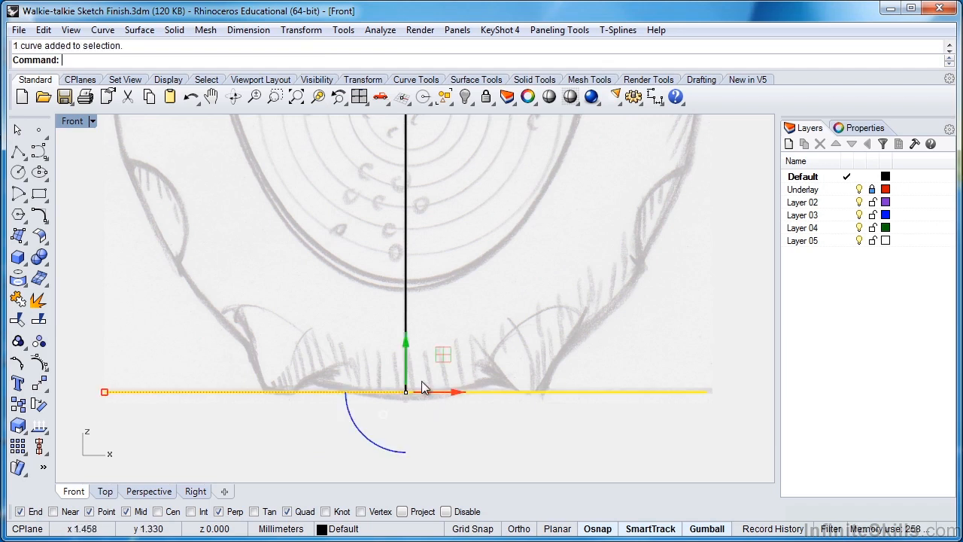
{"action": "left_click", "coordinate": [406, 316], "text": "shift"}
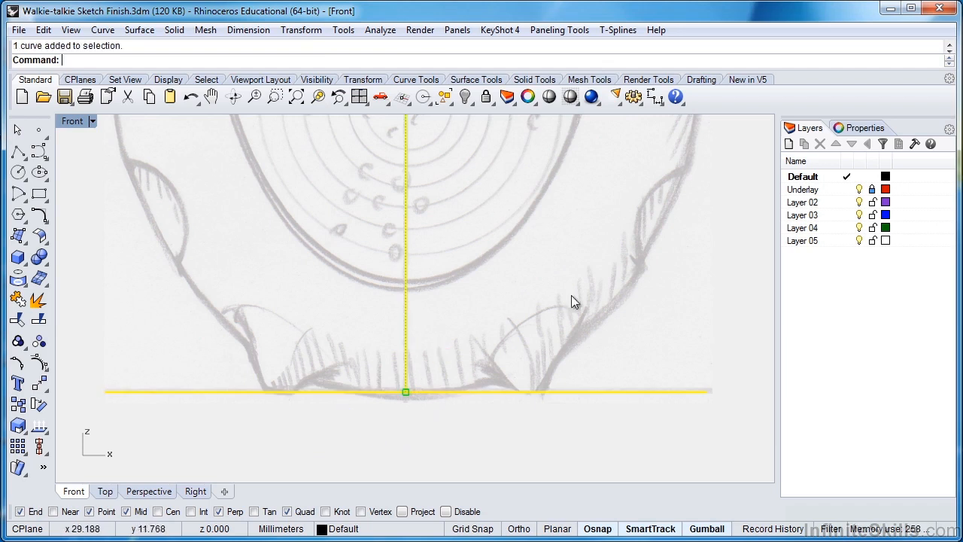
{"action": "left_click", "coordinate": [848, 129]}
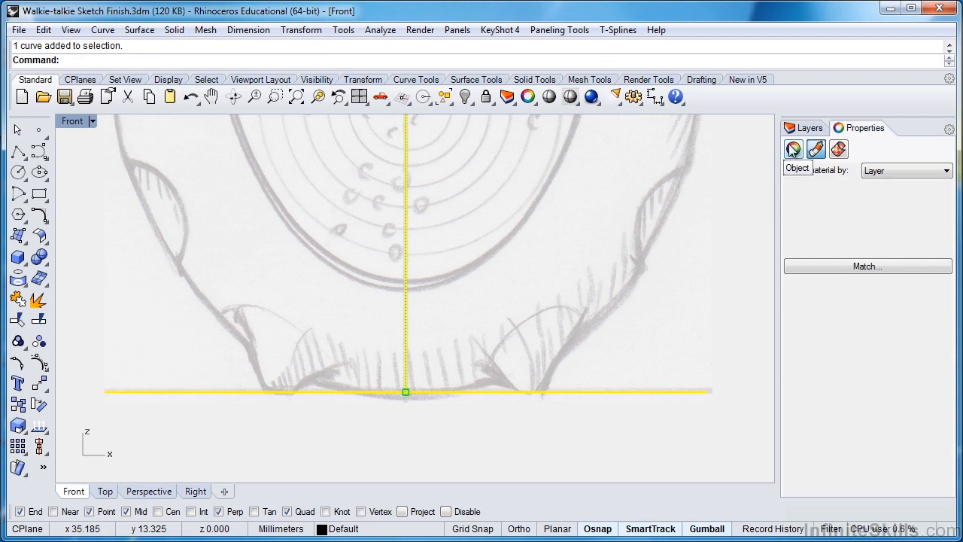
{"action": "left_click", "coordinate": [794, 148]}
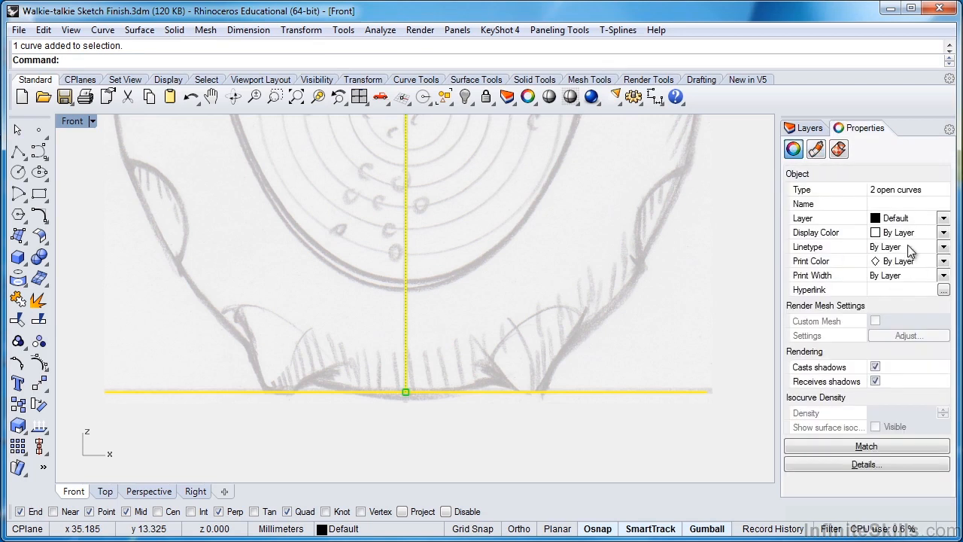
{"action": "left_click", "coordinate": [943, 247]}
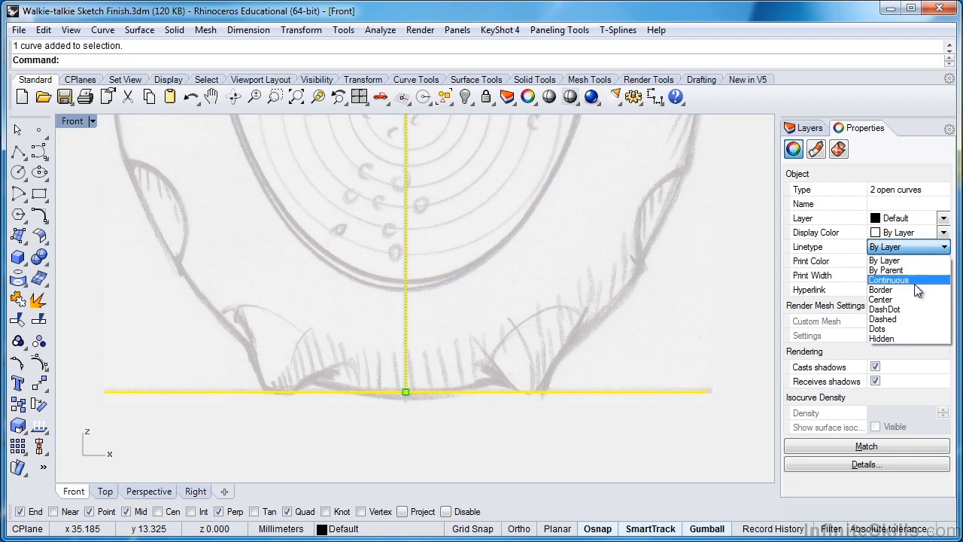
{"action": "left_click", "coordinate": [895, 300]}
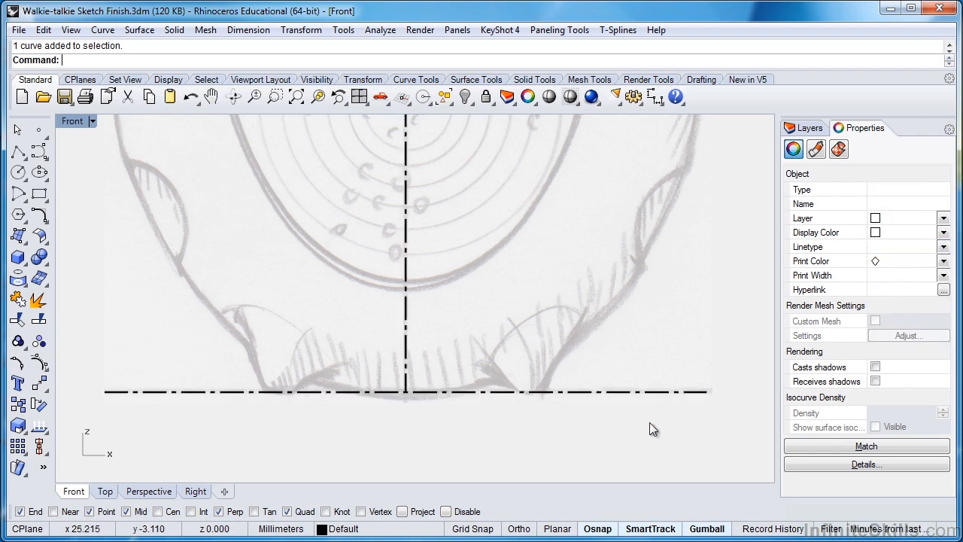
{"action": "left_click", "coordinate": [452, 448]}
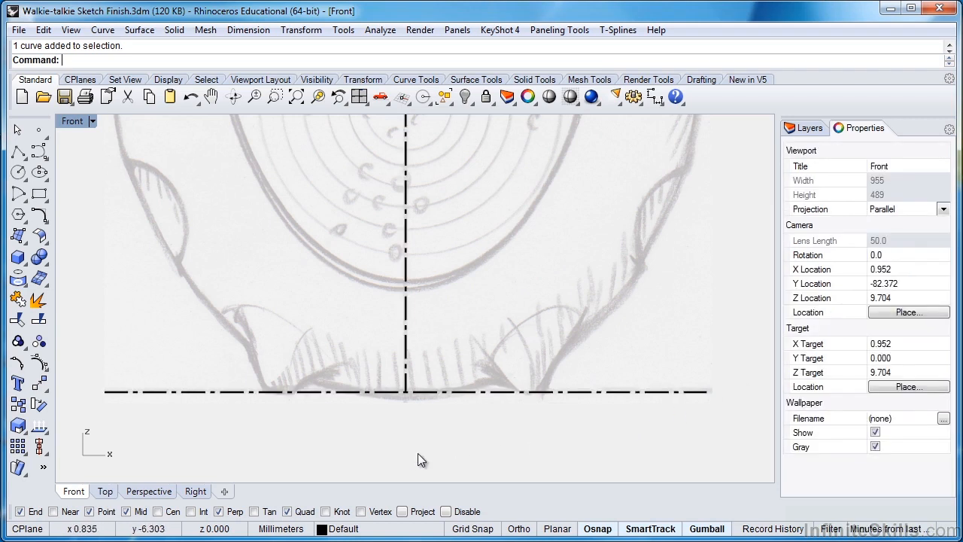
Lock the vertical centreline and the horizontal baseline
{"action": "left_click", "coordinate": [417, 392]}
{"action": "left_click", "coordinate": [404, 321], "text": "shift"}
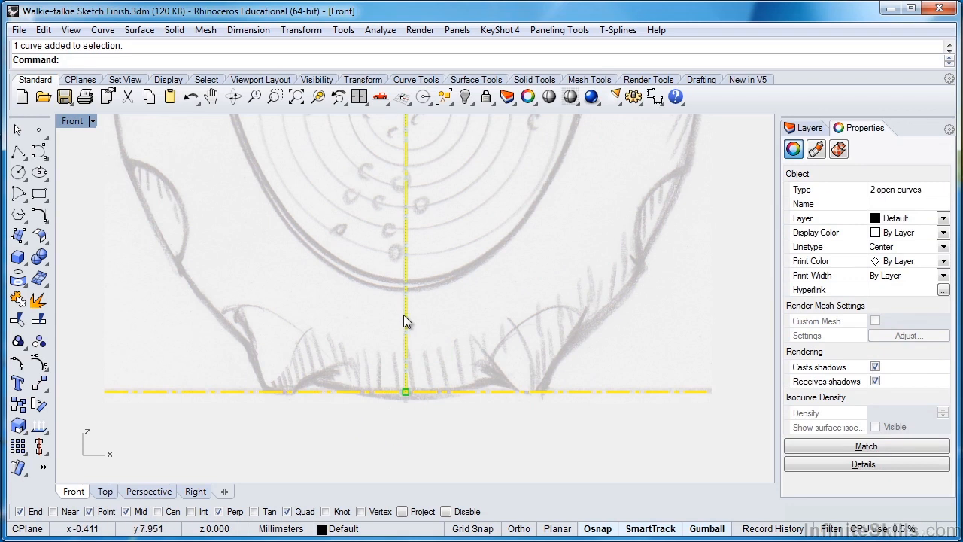
{"action": "key", "text": "ctrl+l"}
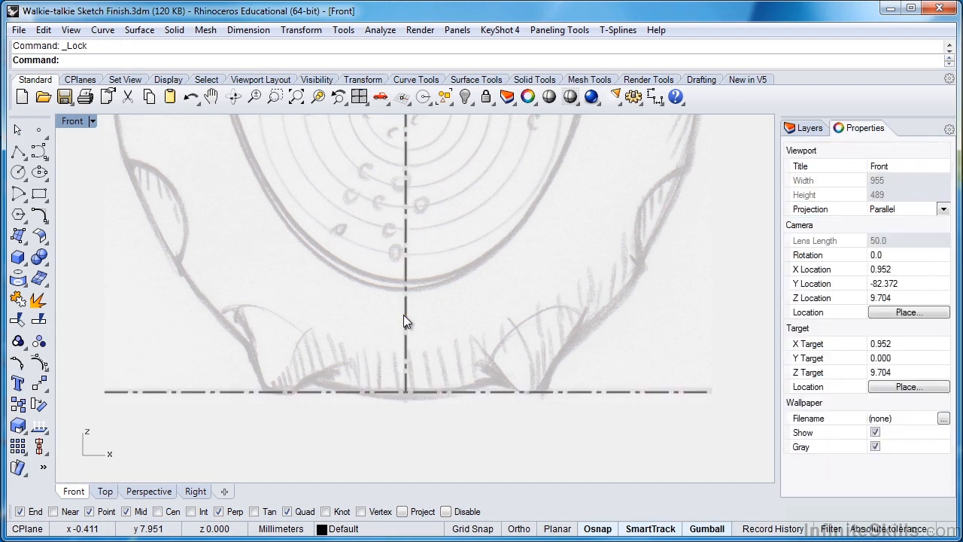
Start a control point curve at the origin, keep its second point horizontal, and trace the body's lower right edge to about 28.6, 21.2
{"action": "scroll", "coordinate": [517, 365], "scroll_direction": "down", "scroll_amount": 2}
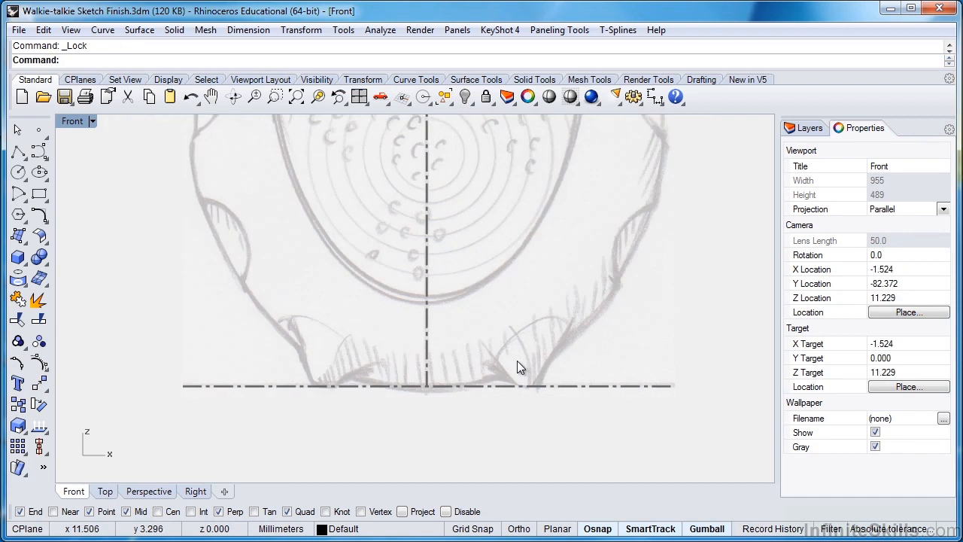
{"action": "mouse_move", "coordinate": [542, 286]}
{"action": "right_mouse_down"}
{"action": "mouse_move", "coordinate": [394, 382]}
{"action": "mouse_move", "coordinate": [393, 424]}
{"action": "mouse_move", "coordinate": [395, 380]}
{"action": "right_mouse_up"}
{"action": "scroll", "coordinate": [452, 335], "scroll_direction": "down", "scroll_amount": 2}
{"action": "scroll", "coordinate": [394, 417], "scroll_direction": "down", "scroll_amount": 2}
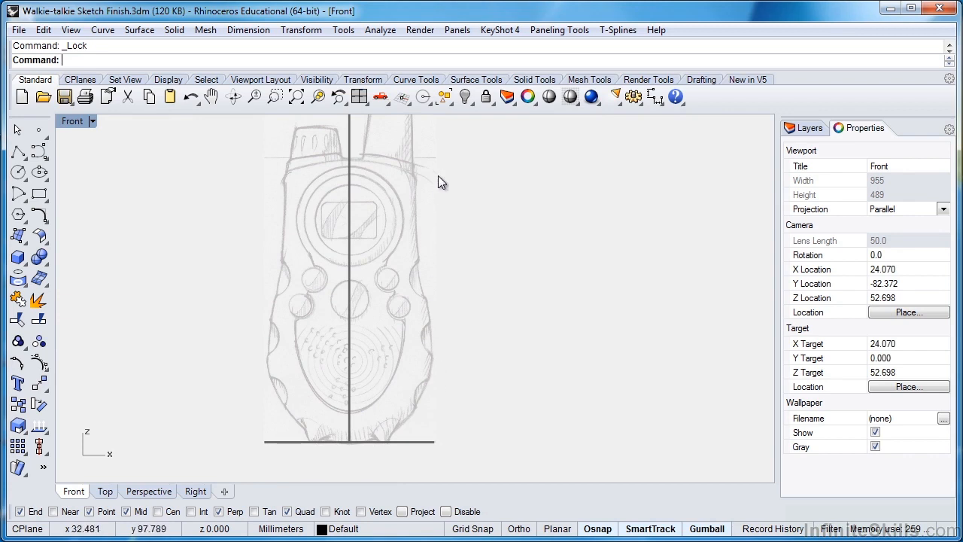
{"action": "right_click_drag", "start_coordinate": [410, 432], "coordinate": [453, 437]}
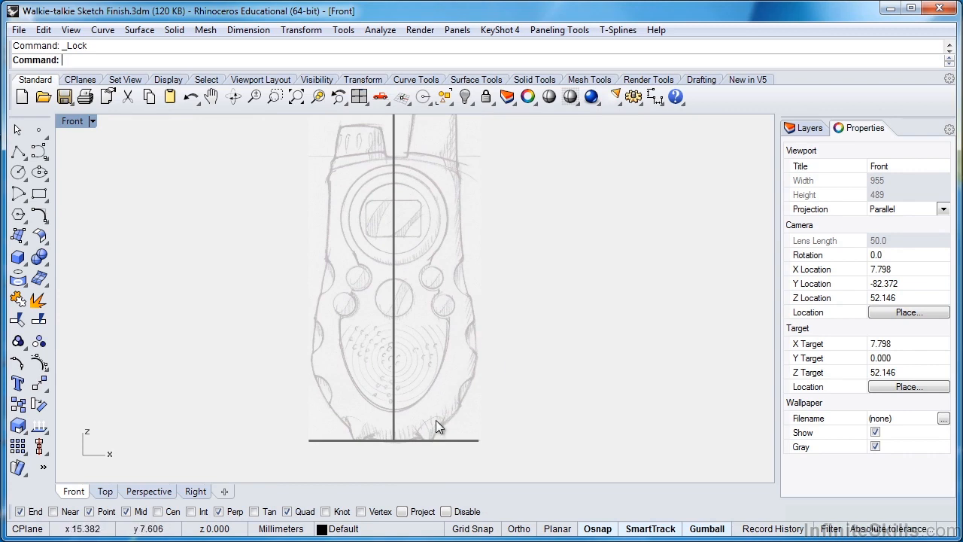
{"action": "scroll", "coordinate": [427, 428], "scroll_direction": "up", "scroll_amount": 4}
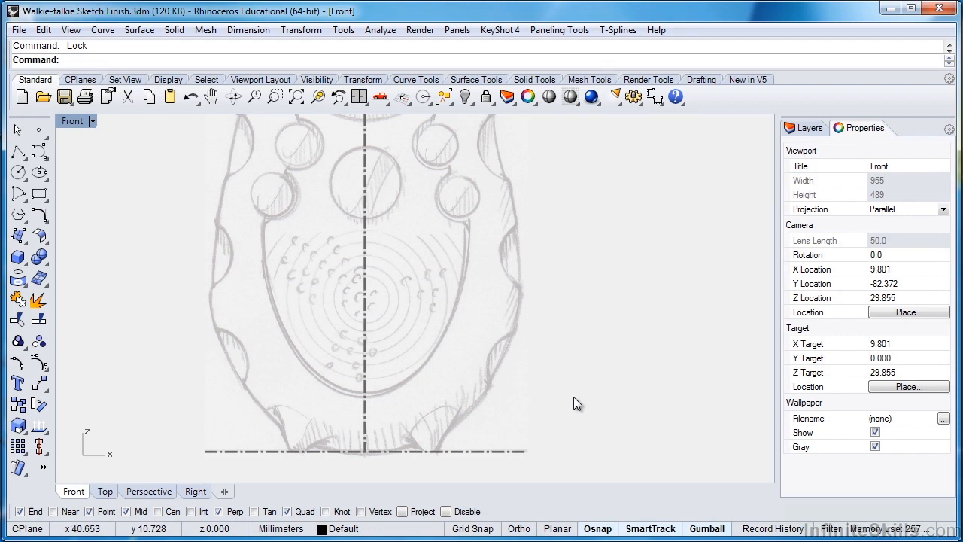
{"action": "scroll", "coordinate": [378, 454], "scroll_direction": "up", "scroll_amount": 3}
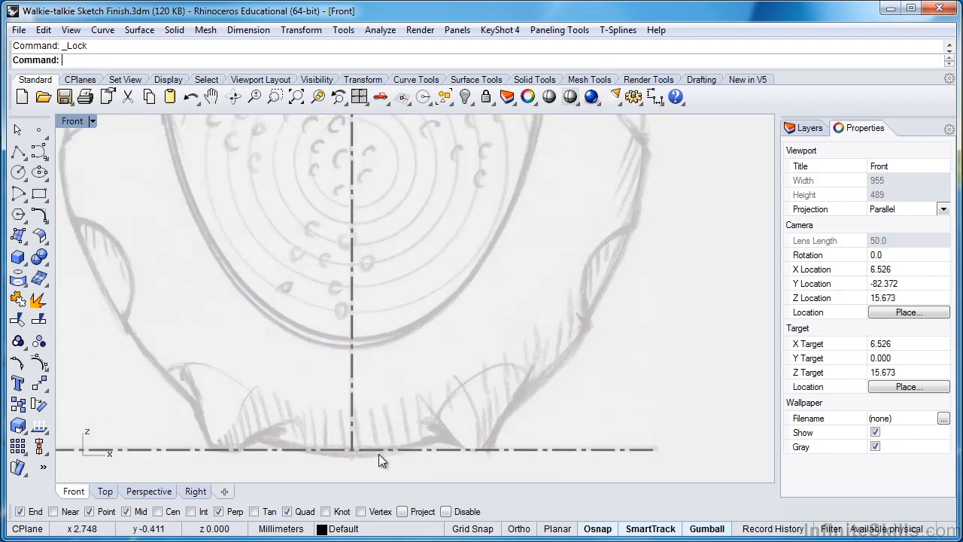
{"action": "left_click", "coordinate": [37, 154]}
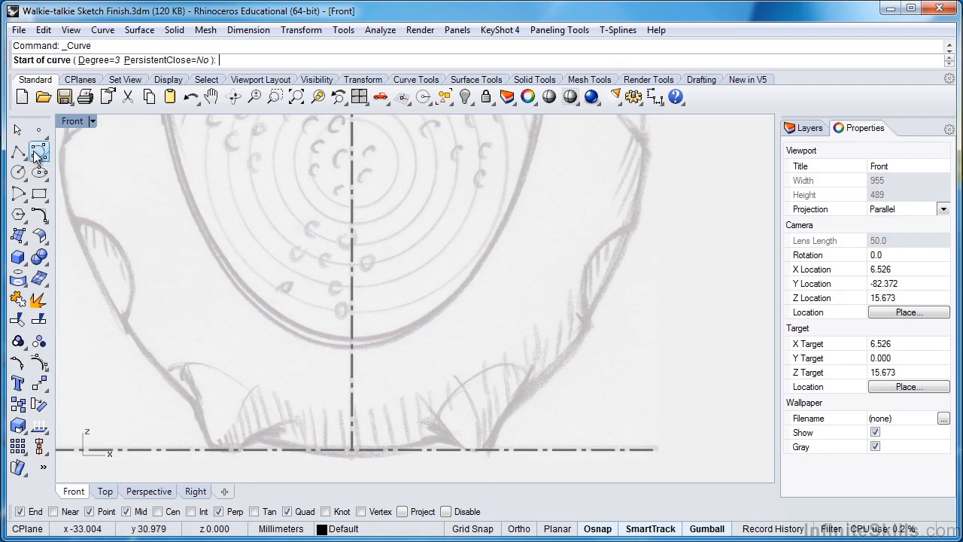
{"action": "left_click", "coordinate": [350, 449]}
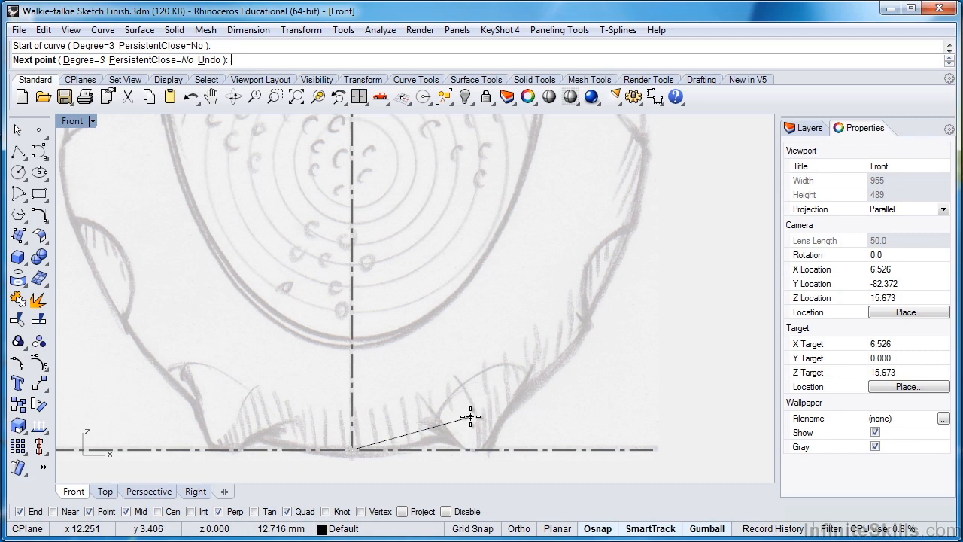
{"action": "key", "text": "shift"}
{"action": "left_click", "coordinate": [440, 416]}
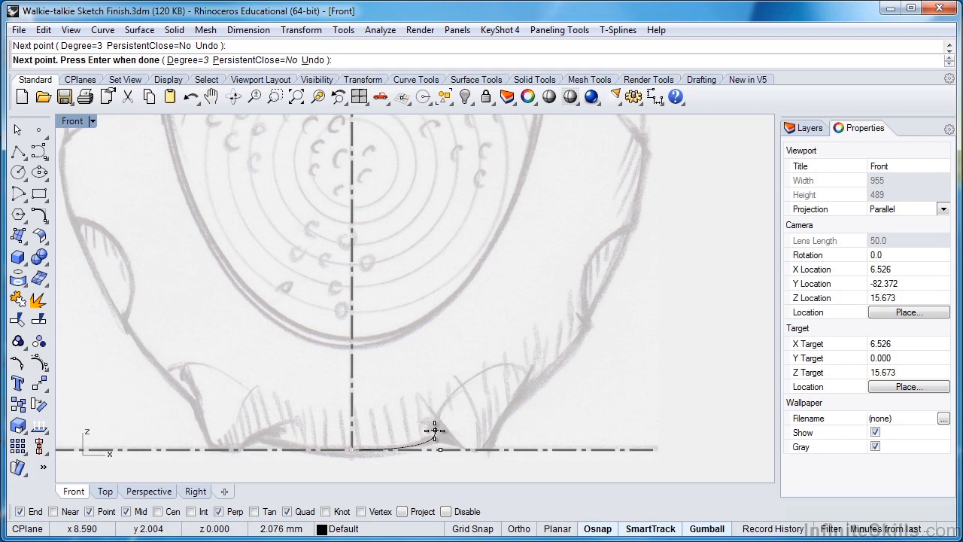
{"action": "left_click", "coordinate": [516, 408]}
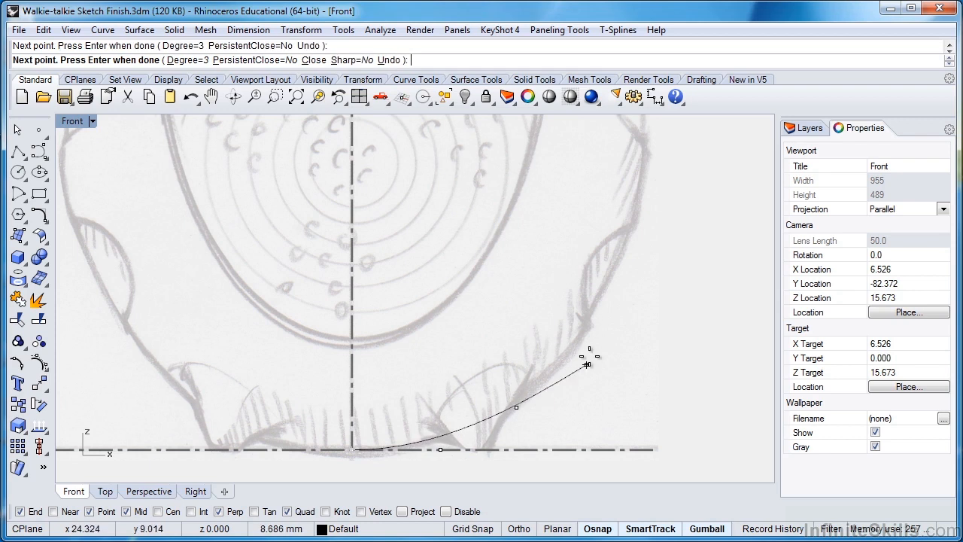
{"action": "left_click", "coordinate": [626, 242]}
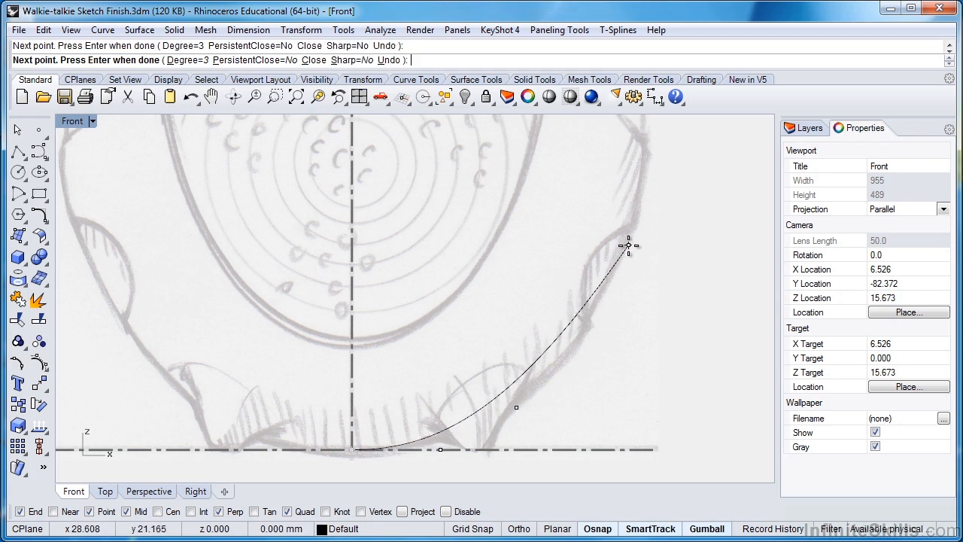
Continue the control point curve up the body's right side with points at about 30.1, 41.8 and 25.5, 68.2
{"action": "right_click_drag", "start_coordinate": [626, 243], "coordinate": [563, 389]}
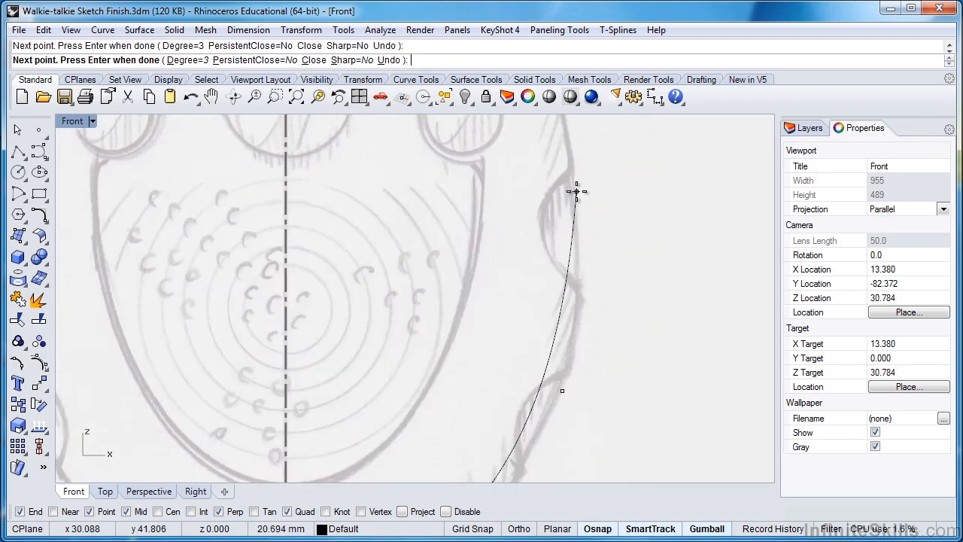
{"action": "left_click", "coordinate": [576, 191]}
{"action": "scroll", "coordinate": [576, 191], "scroll_direction": "down", "scroll_amount": 2}
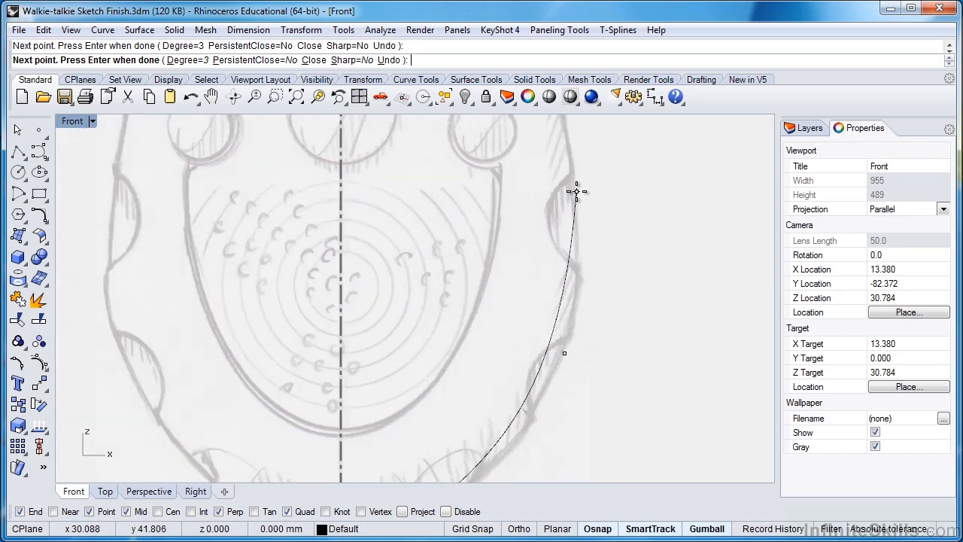
{"action": "right_click_drag", "start_coordinate": [576, 191], "coordinate": [534, 295]}
{"action": "mouse_move", "coordinate": [520, 189]}
{"action": "right_mouse_down"}
{"action": "mouse_move", "coordinate": [532, 333]}
{"action": "mouse_move", "coordinate": [527, 314]}
{"action": "right_mouse_up"}
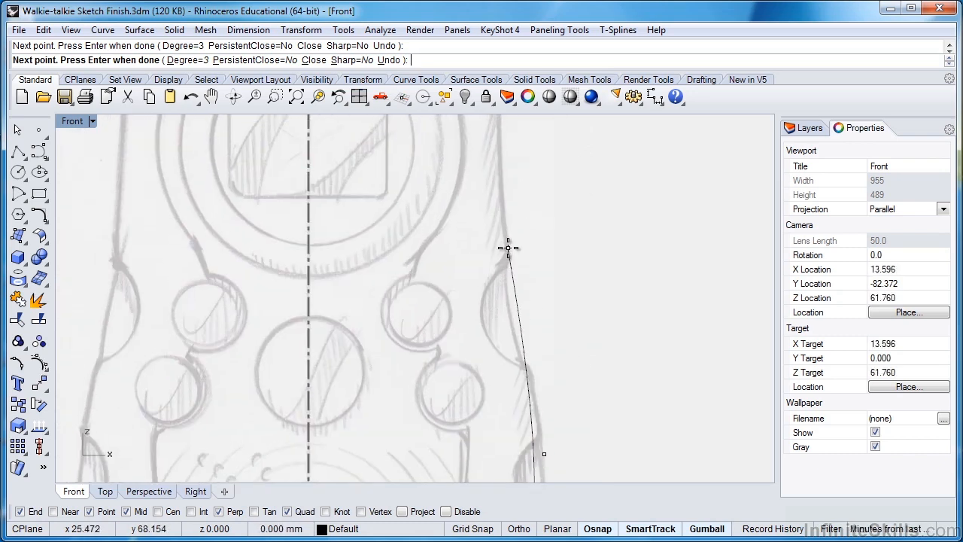
{"action": "left_click", "coordinate": [508, 248]}
Add a curve point at about 23.7, 87.4 and finish the curve just outside and above the body's top right corner
{"action": "scroll", "coordinate": [507, 247], "scroll_direction": "down", "scroll_amount": 4}
{"action": "right_click_drag", "start_coordinate": [508, 247], "coordinate": [479, 364]}
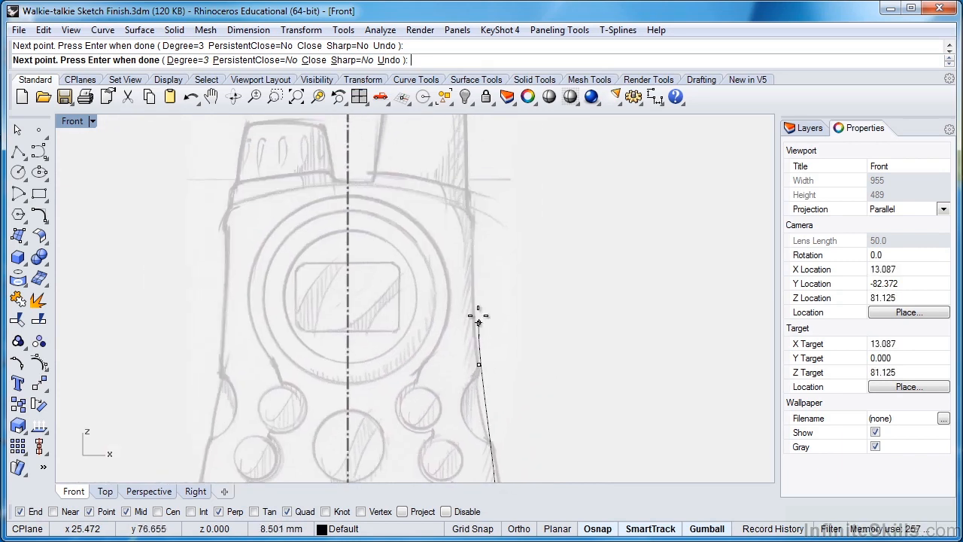
{"action": "left_click", "coordinate": [470, 266]}
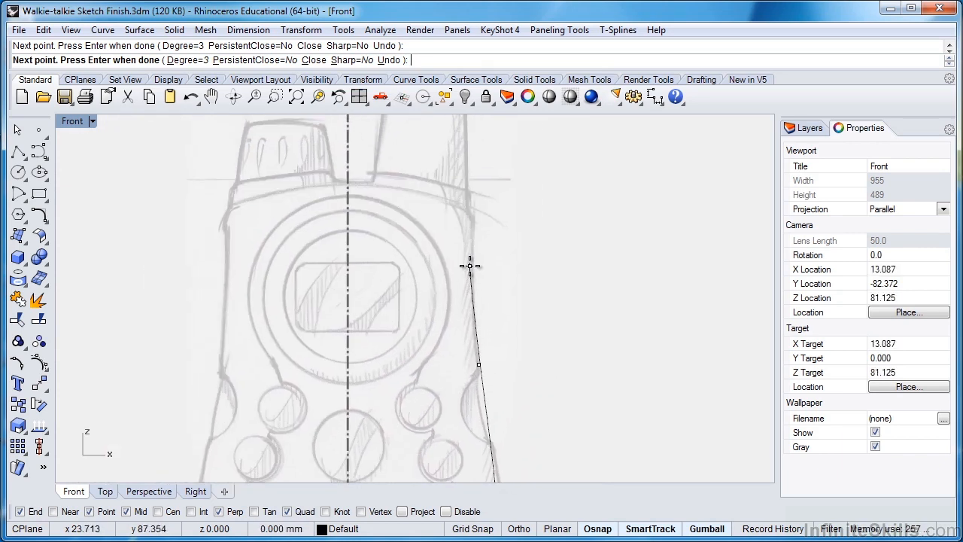
{"action": "left_click", "coordinate": [480, 149]}
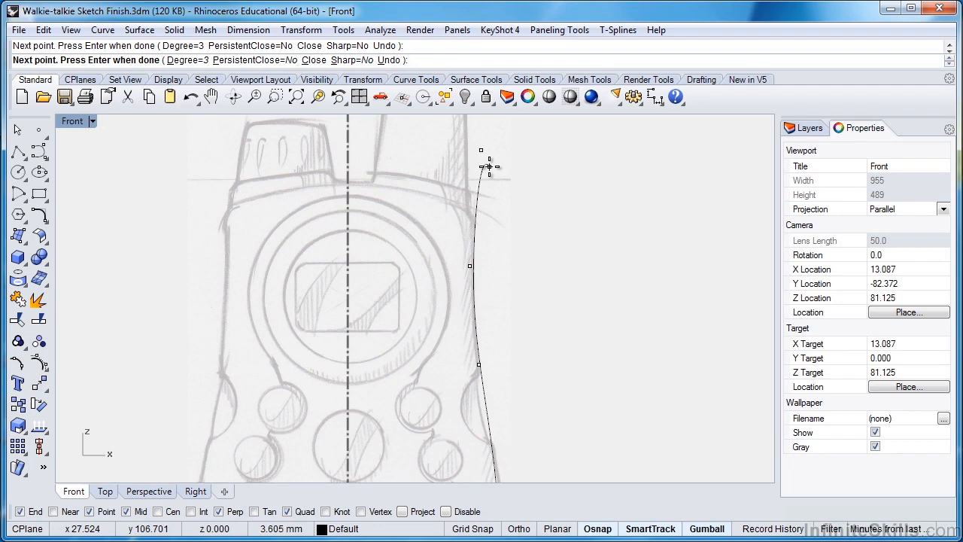
{"action": "key", "text": "Return"}
Select the traced side curve and turn on its control points
{"action": "scroll", "coordinate": [576, 326], "scroll_direction": "down", "scroll_amount": 5}
{"action": "scroll", "coordinate": [587, 370], "scroll_direction": "up", "scroll_amount": 5}
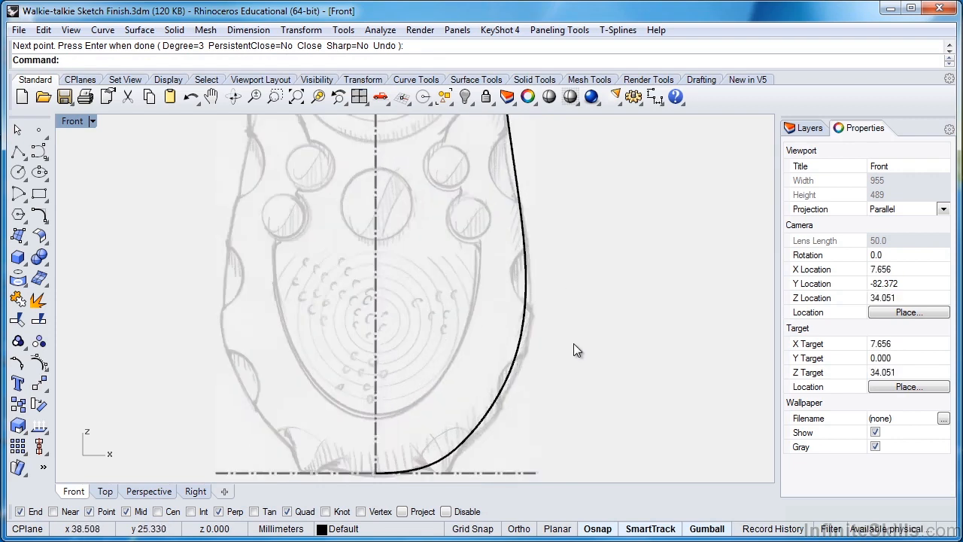
{"action": "scroll", "coordinate": [522, 406], "scroll_direction": "up", "scroll_amount": 3}
{"action": "left_click", "coordinate": [503, 381]}
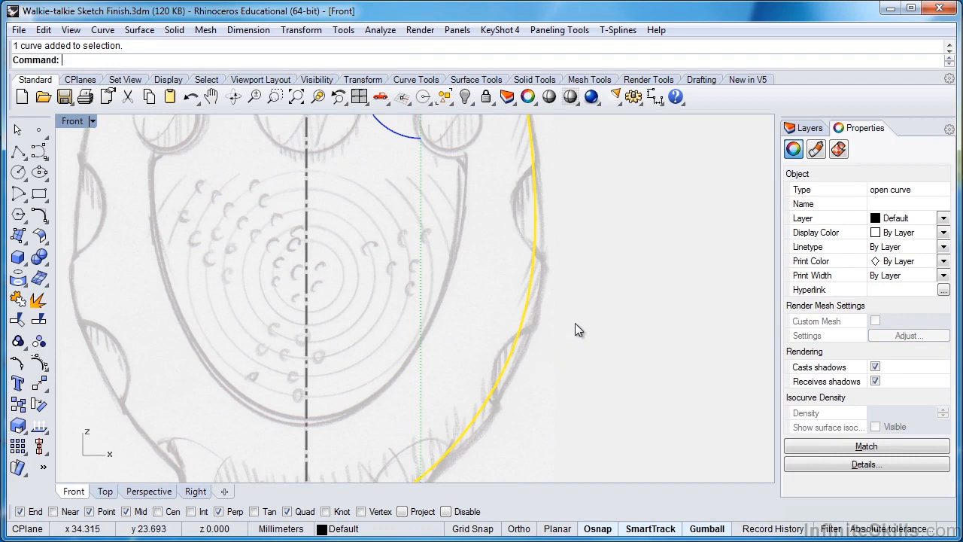
{"action": "key", "text": "F10"}
{"action": "scroll", "coordinate": [546, 336], "scroll_direction": "up", "scroll_amount": 3}
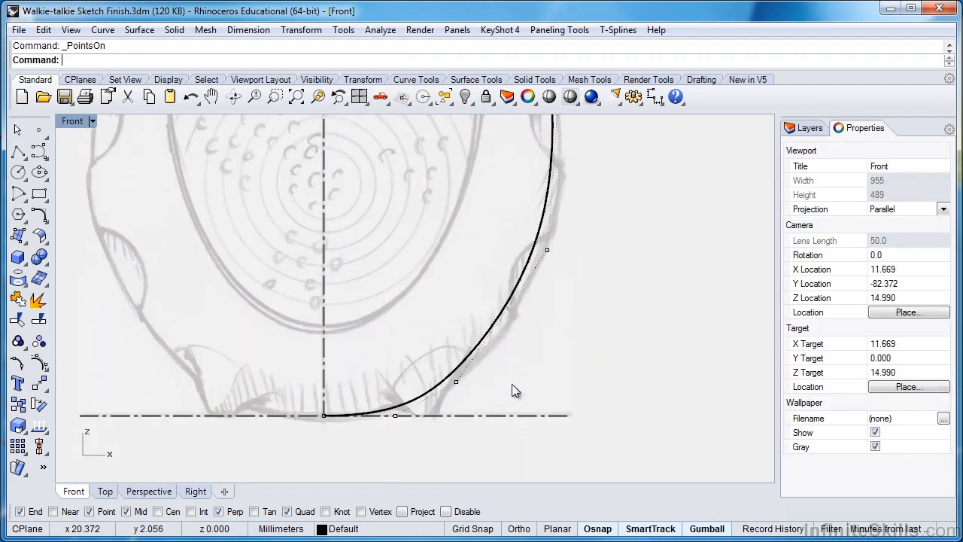
Delete the side curve's third control point, near the bottom right notch of the body
{"action": "scroll", "coordinate": [382, 430], "scroll_direction": "down", "scroll_amount": 4}
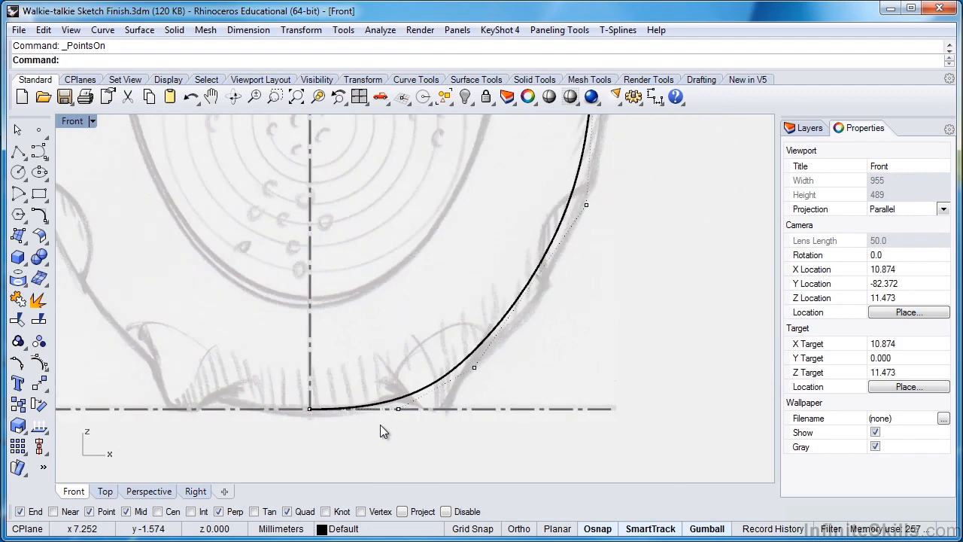
{"action": "scroll", "coordinate": [474, 352], "scroll_direction": "down", "scroll_amount": 2}
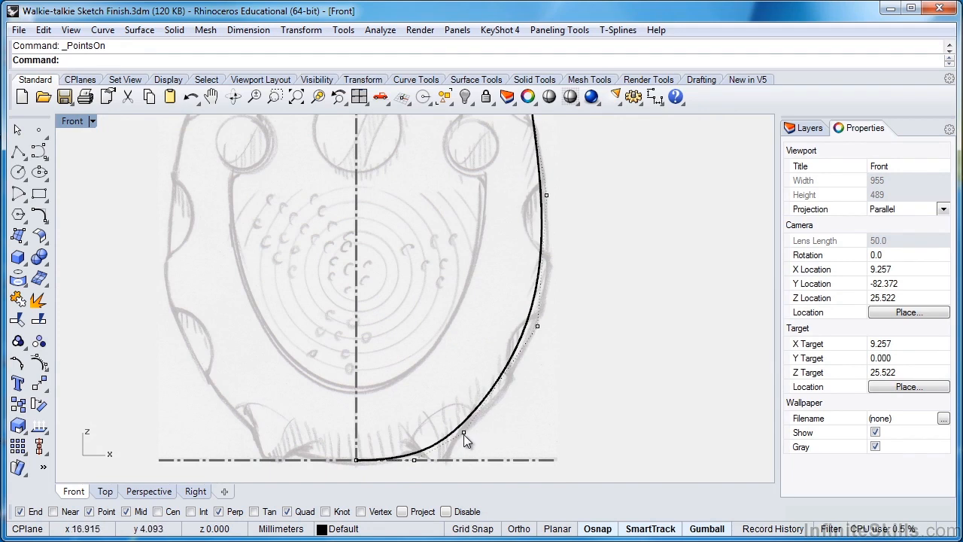
{"action": "left_click", "coordinate": [462, 434]}
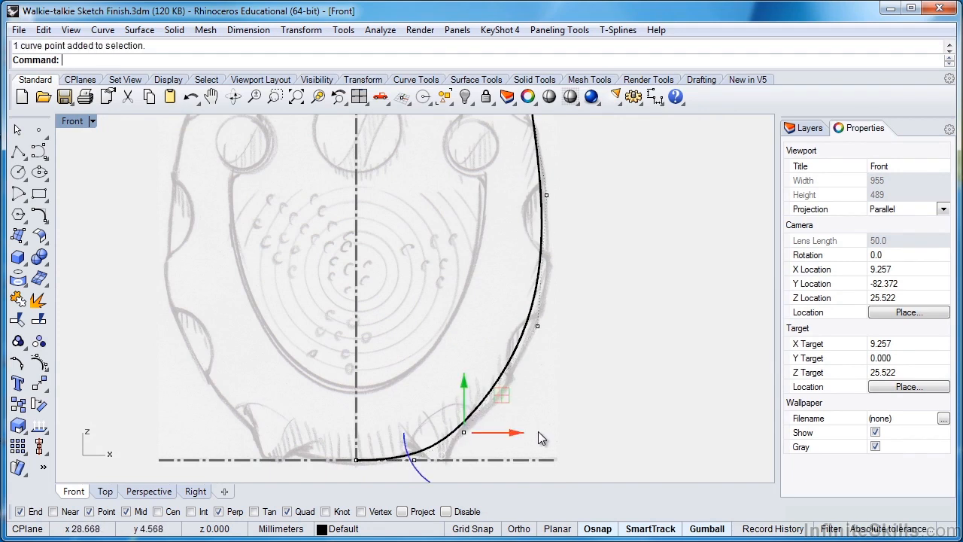
{"action": "key", "text": "Delete"}
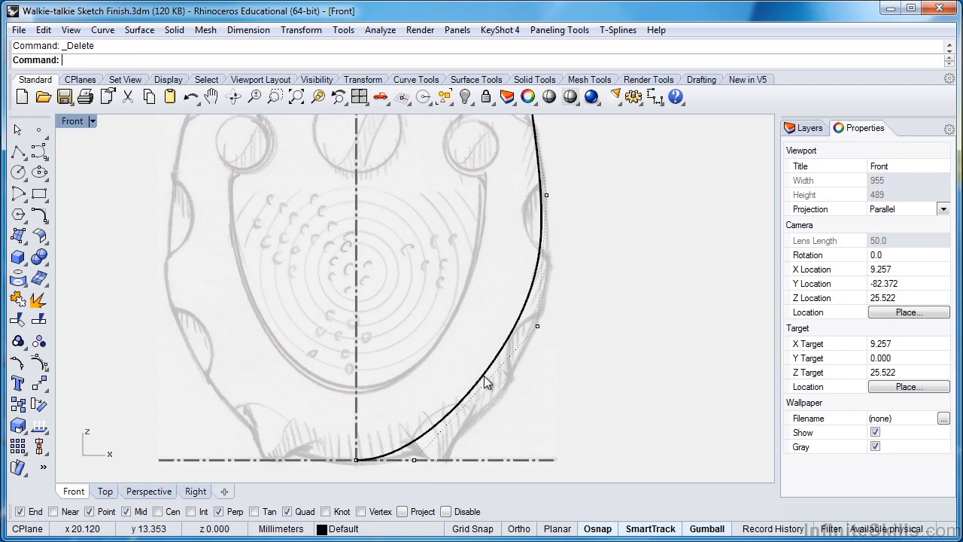
Turn off the Gumball and move the lower right control point outward, beyond the sketched edge
{"action": "left_click", "coordinate": [537, 325]}
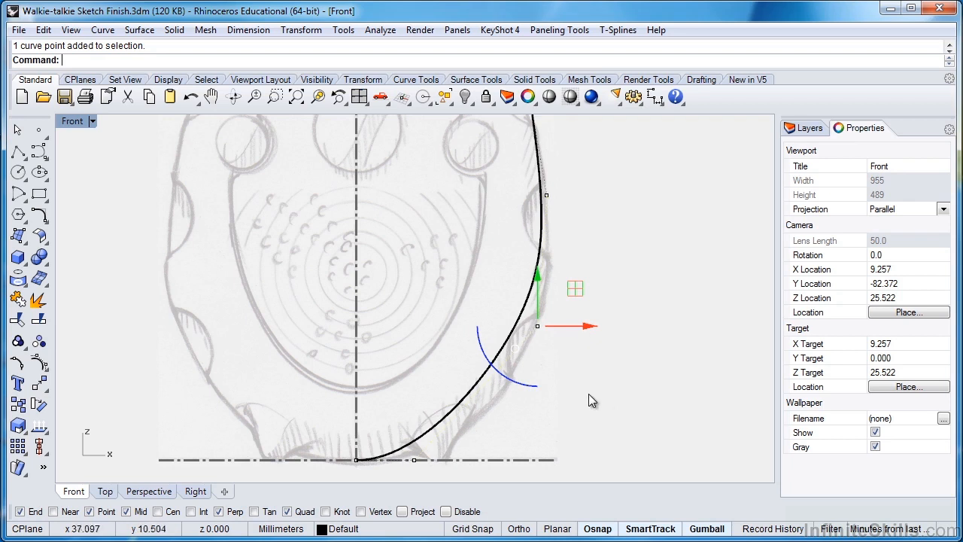
{"action": "left_click", "coordinate": [709, 531]}
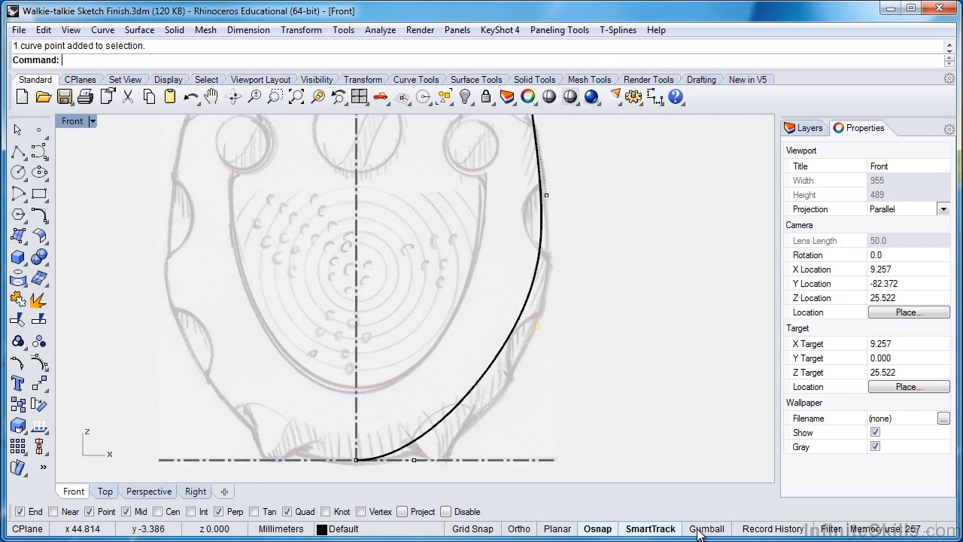
{"action": "scroll", "coordinate": [504, 383], "scroll_direction": "up", "scroll_amount": 3}
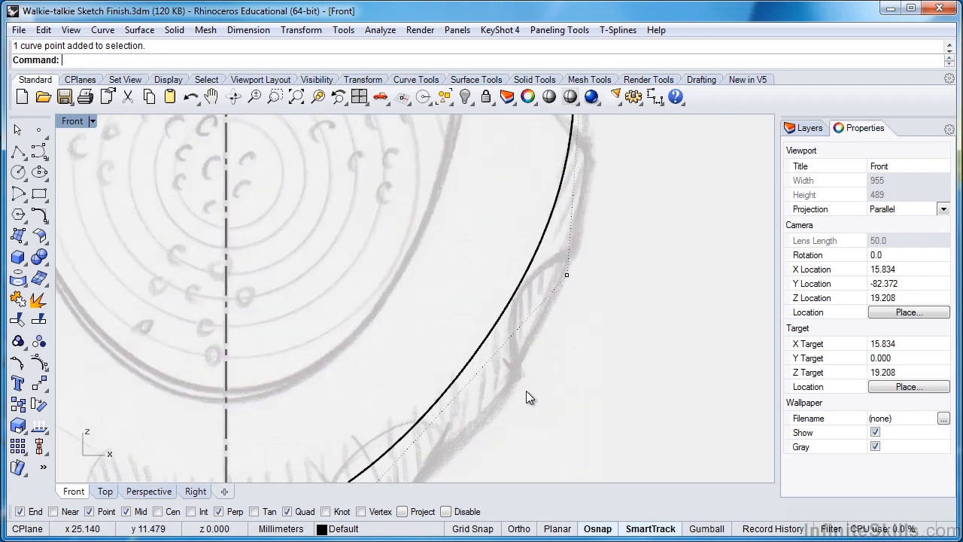
{"action": "scroll", "coordinate": [527, 391], "scroll_direction": "down", "scroll_amount": 3}
{"action": "right_click_drag", "start_coordinate": [533, 376], "coordinate": [602, 309]}
{"action": "left_click_drag", "start_coordinate": [588, 245], "coordinate": [611, 279]}
Slide the curve's second control point horizontally along the baseline, away from the centreline, to fill out the bottom curve
{"action": "scroll", "coordinate": [442, 421], "scroll_direction": "up", "scroll_amount": 2}
{"action": "left_click", "coordinate": [424, 419]}
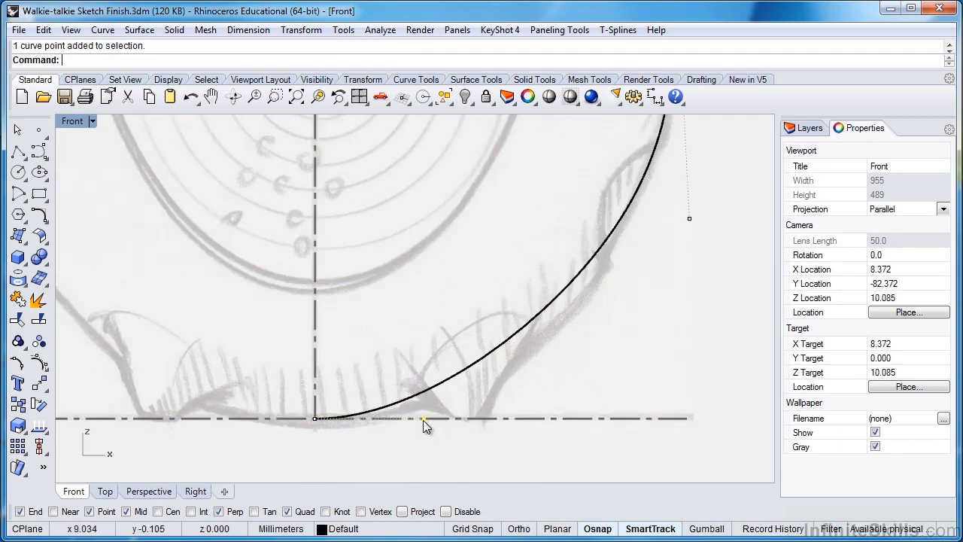
{"action": "left_click_drag", "start_coordinate": [426, 419], "coordinate": [456, 419], "text": "shift"}
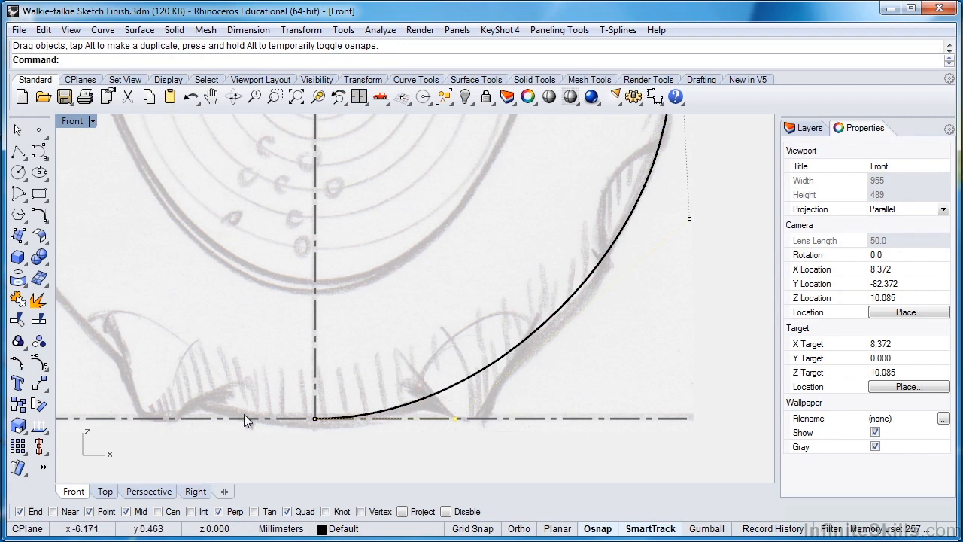
{"action": "left_click_drag", "start_coordinate": [456, 415], "coordinate": [467, 416]}
Move the lower right control point slightly outward along the horizontal, to about x 31.7
{"action": "right_click_drag", "start_coordinate": [693, 172], "coordinate": [608, 354]}
{"action": "left_click", "coordinate": [603, 400]}
{"action": "mouse_move", "coordinate": [604, 399]}
{"action": "left_mouse_down", "text": "shift"}
{"action": "mouse_move", "coordinate": [617, 387]}
{"action": "mouse_move", "coordinate": [594, 384]}
{"action": "mouse_move", "coordinate": [608, 379]}
{"action": "mouse_move", "coordinate": [606, 401]}
{"action": "left_mouse_up", "text": "shift"}
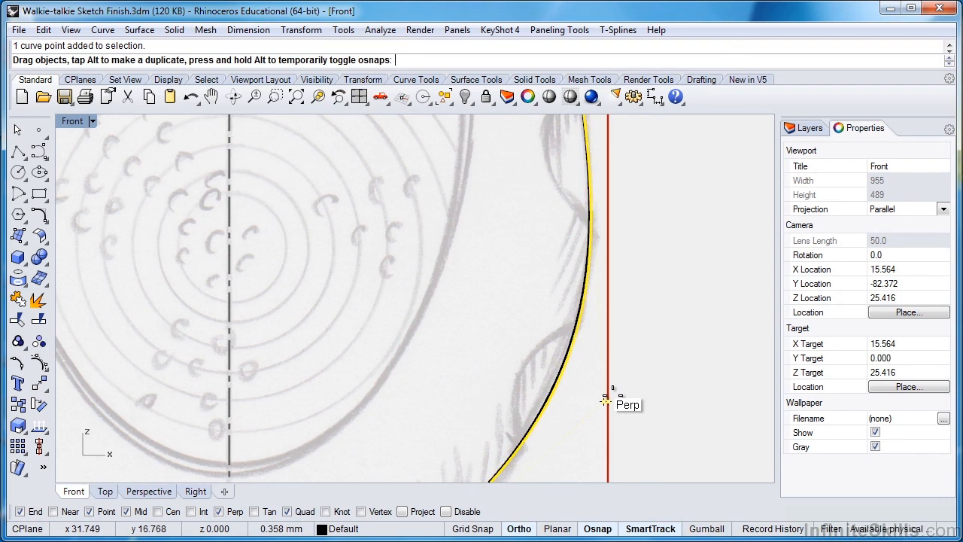
{"action": "left_click_drag", "start_coordinate": [606, 401], "coordinate": [606, 400], "text": "shift"}
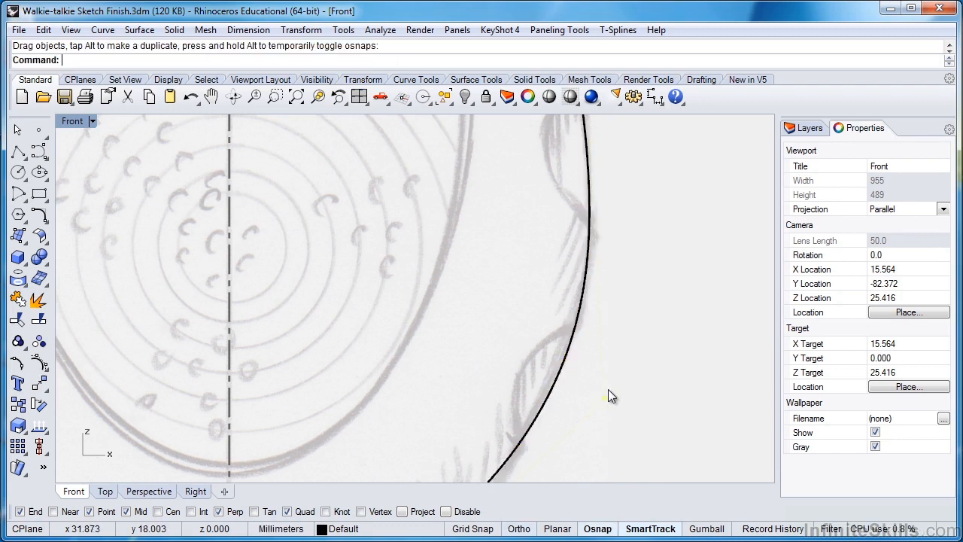
Move the control point beside the upper side grip inward to about 24.5, 68.2, towards the sketched edge
{"action": "right_click_drag", "start_coordinate": [615, 271], "coordinate": [610, 452]}
{"action": "scroll", "coordinate": [610, 452], "scroll_direction": "down", "scroll_amount": 4}
{"action": "right_click_drag", "start_coordinate": [570, 276], "coordinate": [535, 371]}
{"action": "scroll", "coordinate": [513, 242], "scroll_direction": "up", "scroll_amount": 4}
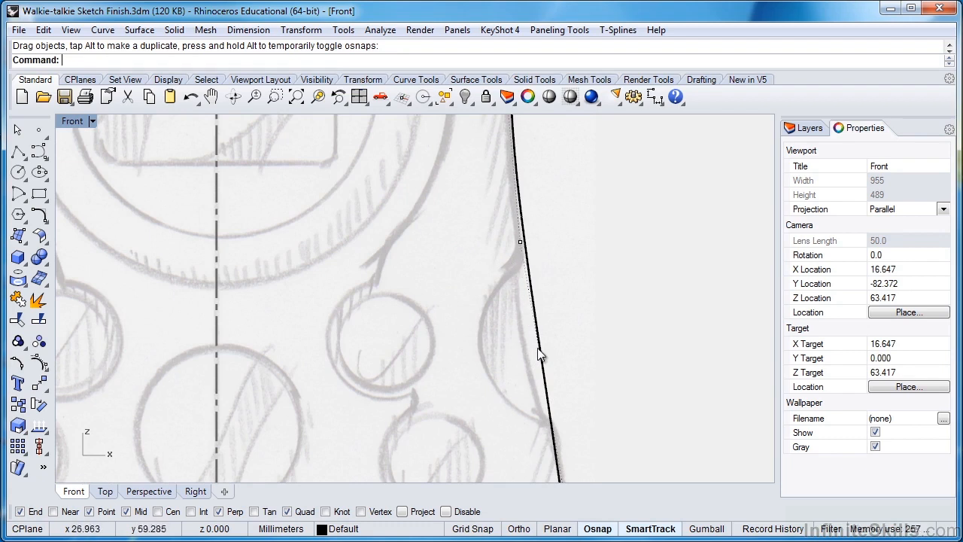
{"action": "left_click", "coordinate": [519, 242]}
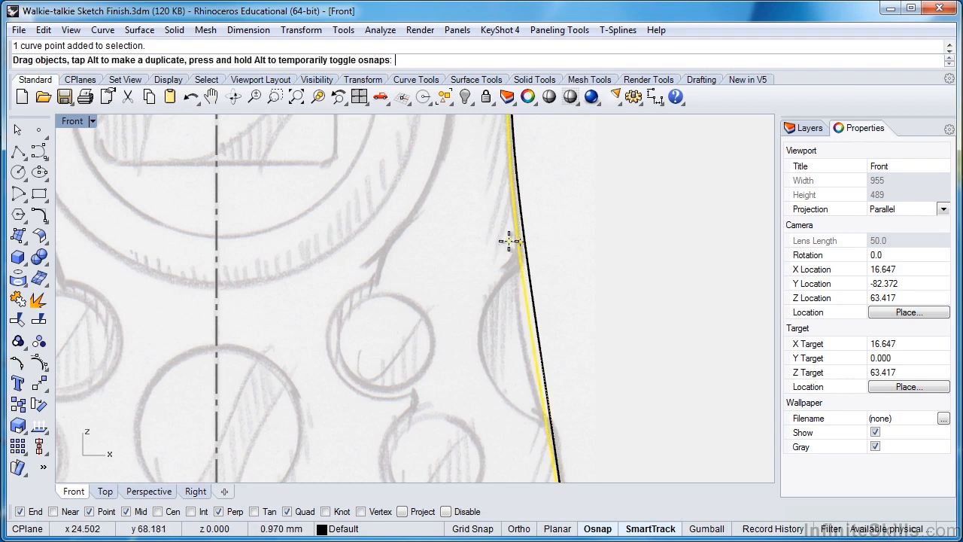
Nudge the control point beside the display slightly inward and up to fit the sketched edge
{"action": "scroll", "coordinate": [578, 208], "scroll_direction": "down", "scroll_amount": 5}
{"action": "scroll", "coordinate": [518, 364], "scroll_direction": "up", "scroll_amount": 2}
{"action": "scroll", "coordinate": [518, 363], "scroll_direction": "up", "scroll_amount": 5}
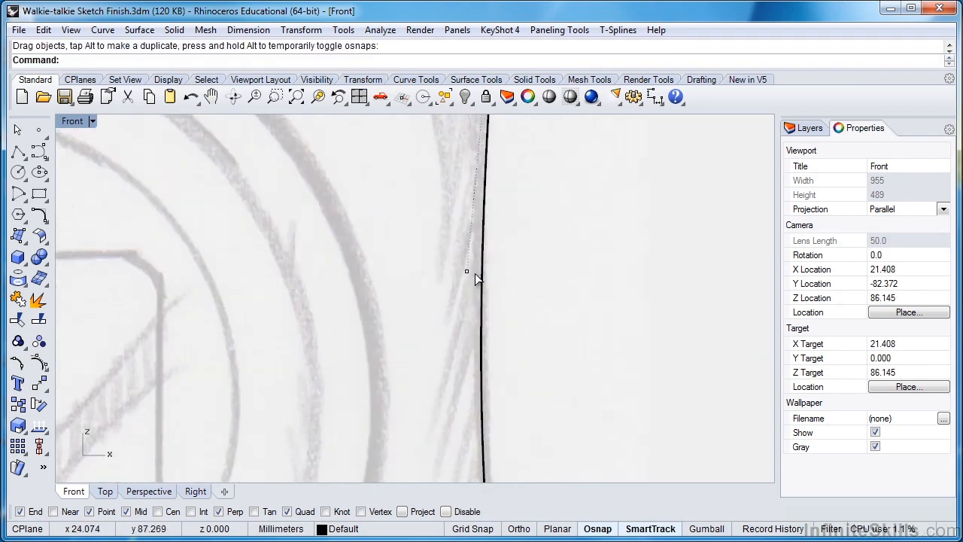
{"action": "left_click_drag", "start_coordinate": [465, 270], "coordinate": [461, 263]}
Move the control point at the body's widest part outward to about 30.9, 42.2, with object snaps suspended
{"action": "scroll", "coordinate": [564, 280], "scroll_direction": "down", "scroll_amount": 7}
{"action": "right_click_drag", "start_coordinate": [548, 250], "coordinate": [537, 278]}
{"action": "right_click_drag", "start_coordinate": [572, 373], "coordinate": [588, 292]}
{"action": "mouse_move", "coordinate": [615, 466]}
{"action": "right_mouse_down"}
{"action": "mouse_move", "coordinate": [609, 316]}
{"action": "mouse_move", "coordinate": [608, 365]}
{"action": "mouse_move", "coordinate": [577, 263]}
{"action": "right_mouse_up"}
{"action": "left_click", "coordinate": [577, 337]}
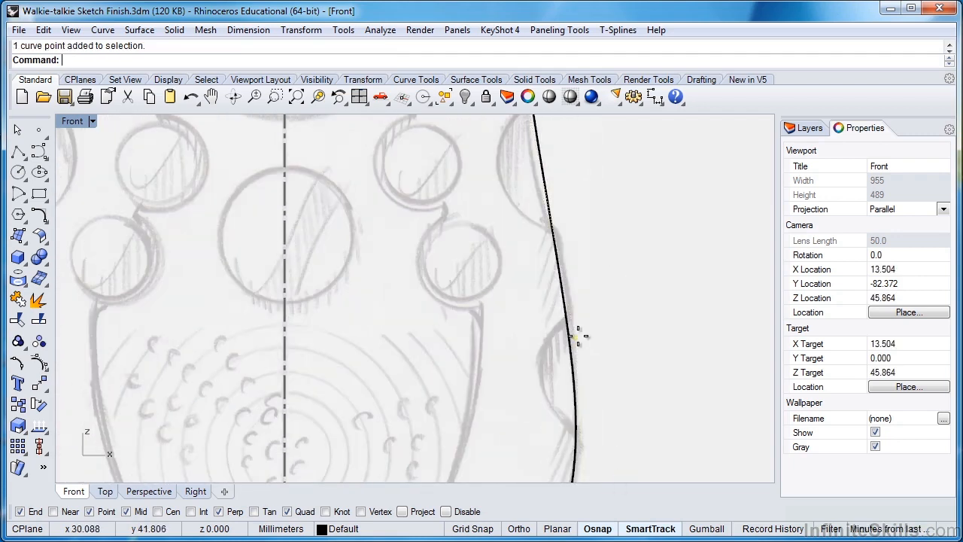
{"action": "left_click_drag", "start_coordinate": [575, 337], "coordinate": [583, 333]}
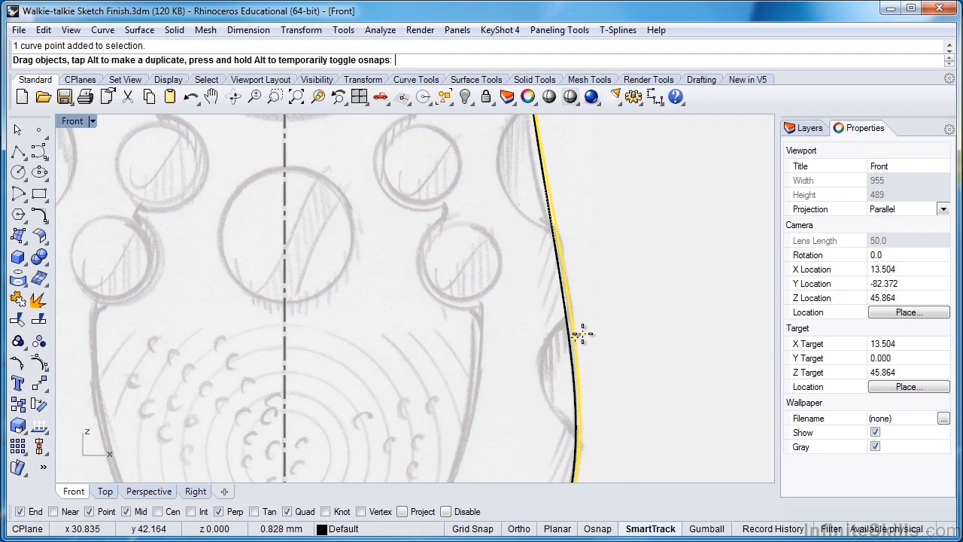
{"action": "key", "text": "Escape"}
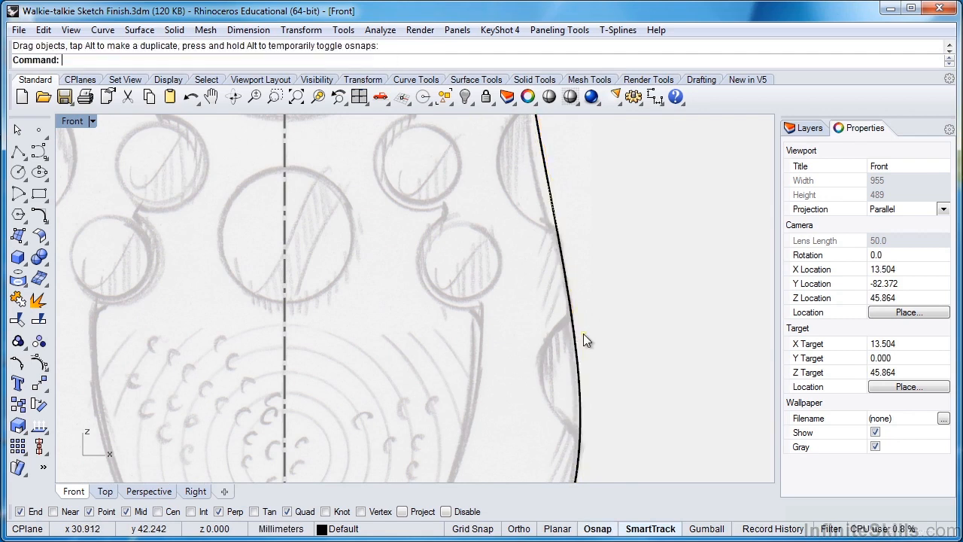
Move the lower right control point slightly straight down, constrained vertically with object snaps suspended
{"action": "right_click_drag", "start_coordinate": [627, 412], "coordinate": [668, 194]}
{"action": "right_click_drag", "start_coordinate": [592, 474], "coordinate": [646, 365]}
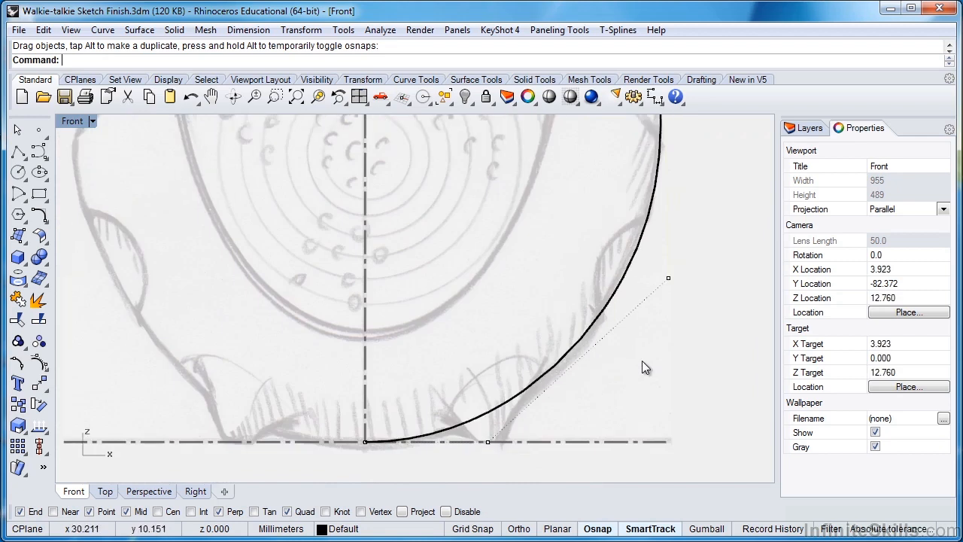
{"action": "scroll", "coordinate": [697, 232], "scroll_direction": "up", "scroll_amount": 4}
{"action": "left_click", "coordinate": [672, 272]}
{"action": "left_click_drag", "start_coordinate": [673, 273], "coordinate": [672, 289], "text": "alt+shift"}
Move the second control point a little farther outward along the baseline, keeping it horizontal with object snaps suspended
{"action": "scroll", "coordinate": [672, 288], "scroll_direction": "down", "scroll_amount": 6}
{"action": "scroll", "coordinate": [517, 410], "scroll_direction": "up", "scroll_amount": 2}
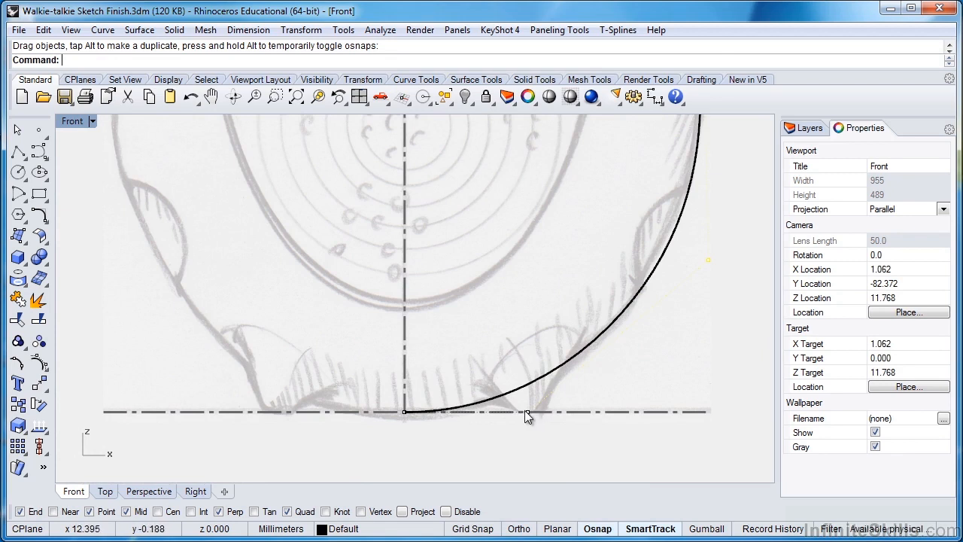
{"action": "scroll", "coordinate": [524, 411], "scroll_direction": "up", "scroll_amount": 3}
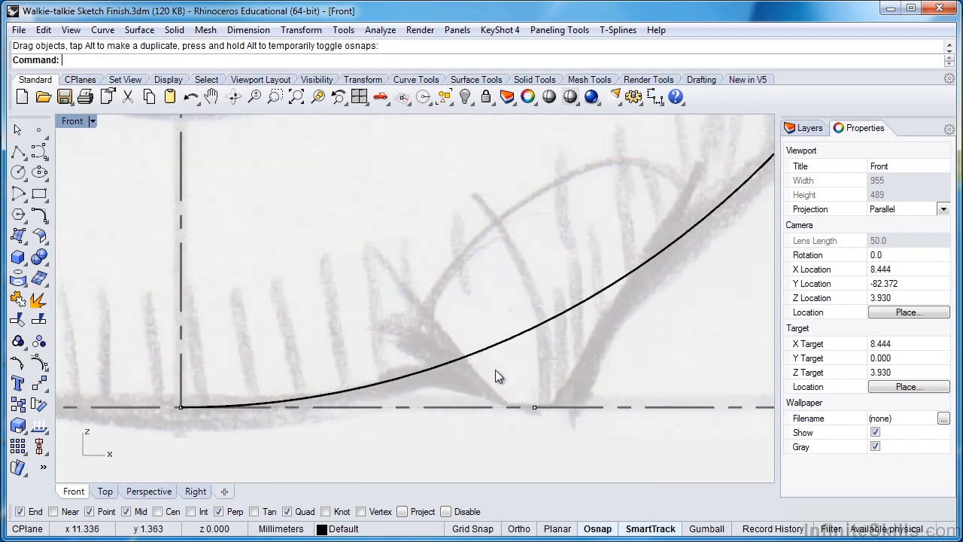
{"action": "left_click", "coordinate": [535, 407]}
{"action": "left_click_drag", "start_coordinate": [534, 408], "coordinate": [559, 408], "text": "alt+shift"}
Check the adjusted side curve up to its upper end and turn off its control points
{"action": "scroll", "coordinate": [414, 368], "scroll_direction": "down", "scroll_amount": 6}
{"action": "right_click_drag", "start_coordinate": [573, 245], "coordinate": [617, 380]}
{"action": "scroll", "coordinate": [616, 380], "scroll_direction": "down", "scroll_amount": 4}
{"action": "right_click_drag", "start_coordinate": [599, 274], "coordinate": [612, 380]}
{"action": "right_click_drag", "start_coordinate": [621, 285], "coordinate": [603, 379]}
{"action": "right_click_drag", "start_coordinate": [628, 308], "coordinate": [636, 341]}
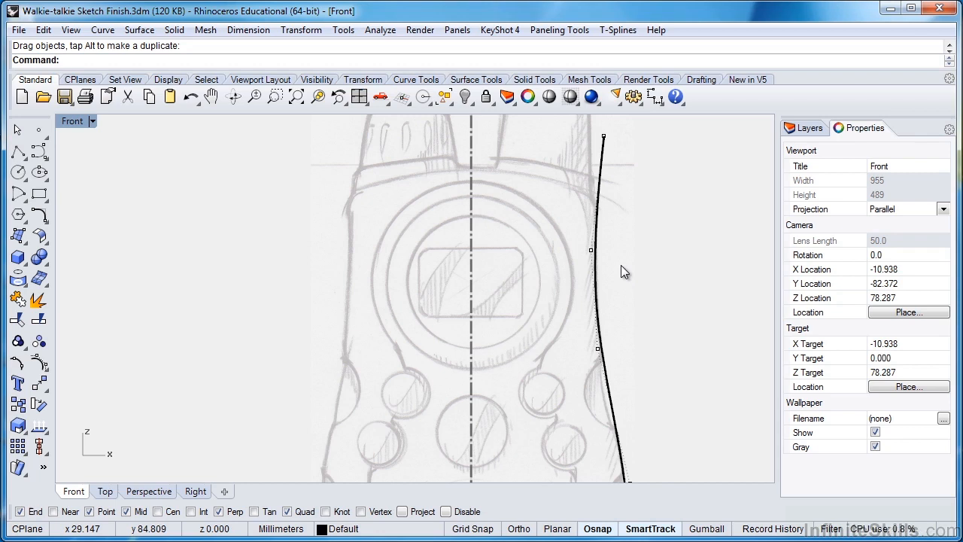
{"action": "key", "text": "Escape"}
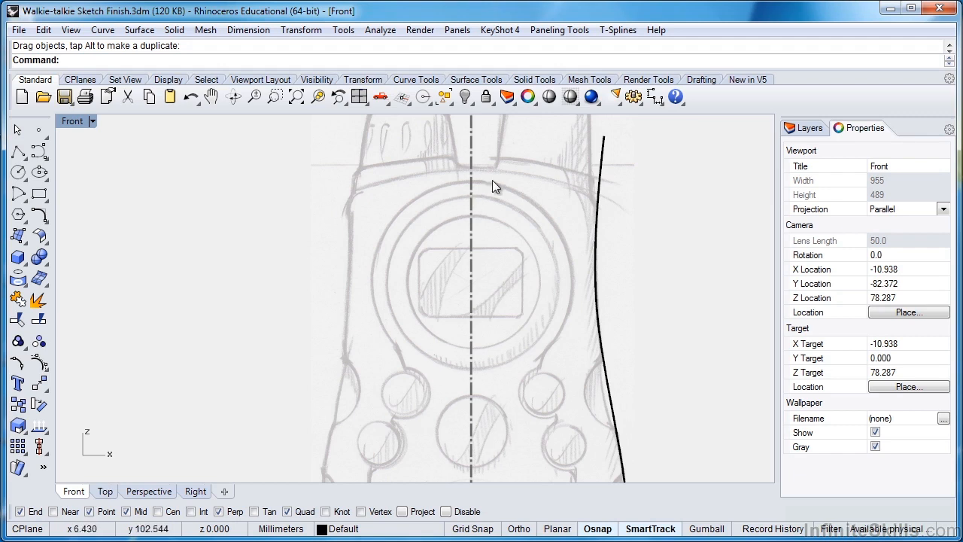
Draw a degree-3 top edge curve from the centreline near 0, 103.2 to about 29.6, 95.6, starting horizontally with Near snap enabled
{"action": "scroll", "coordinate": [514, 164], "scroll_direction": "up", "scroll_amount": 3}
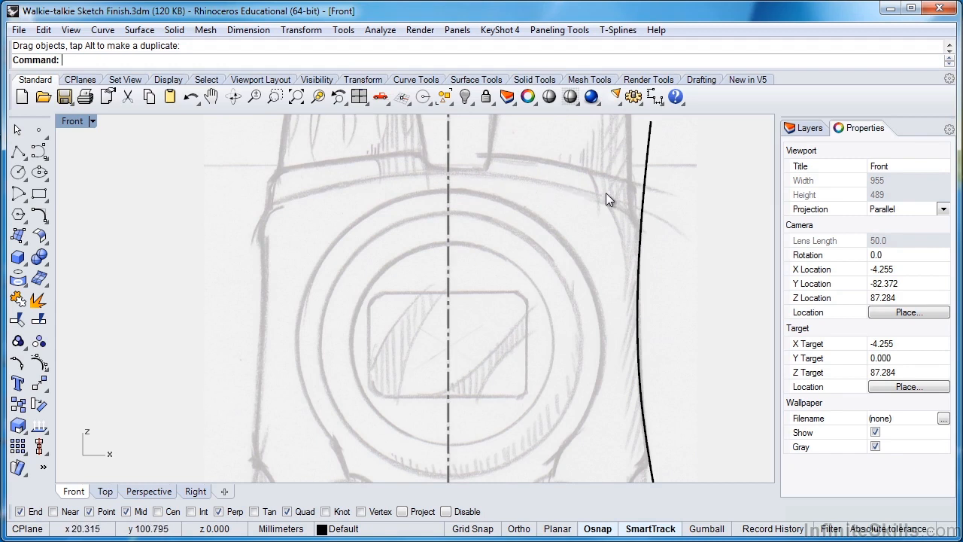
{"action": "left_click", "coordinate": [37, 155]}
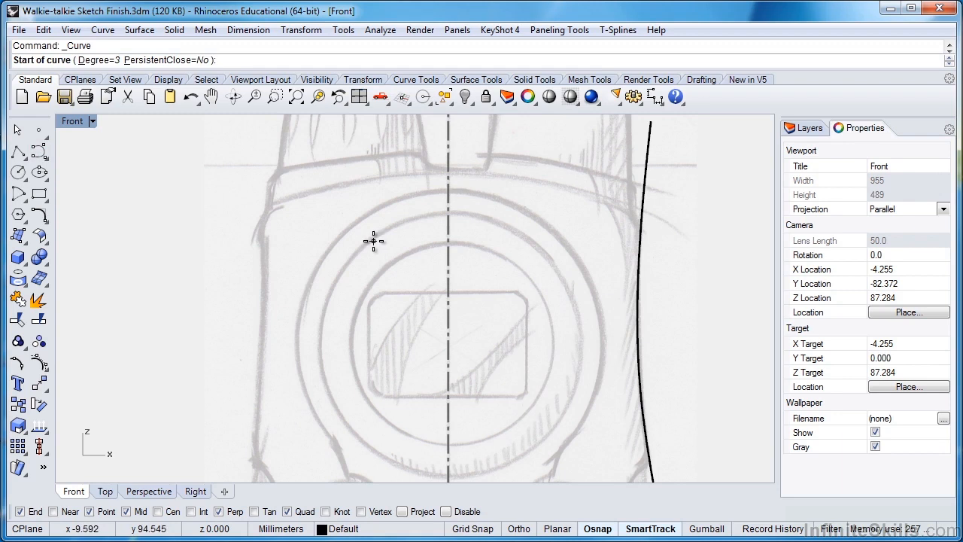
{"action": "left_click", "coordinate": [53, 511]}
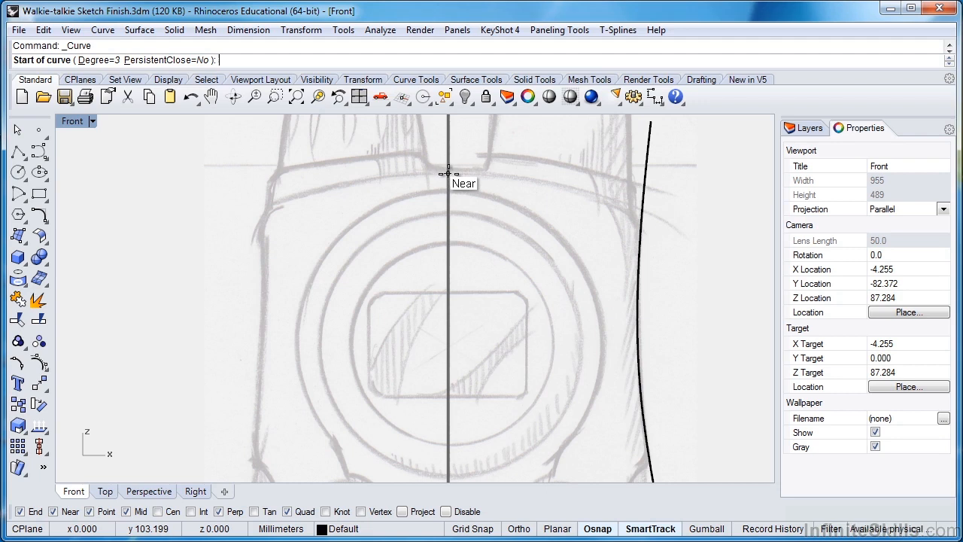
{"action": "left_click", "coordinate": [448, 173]}
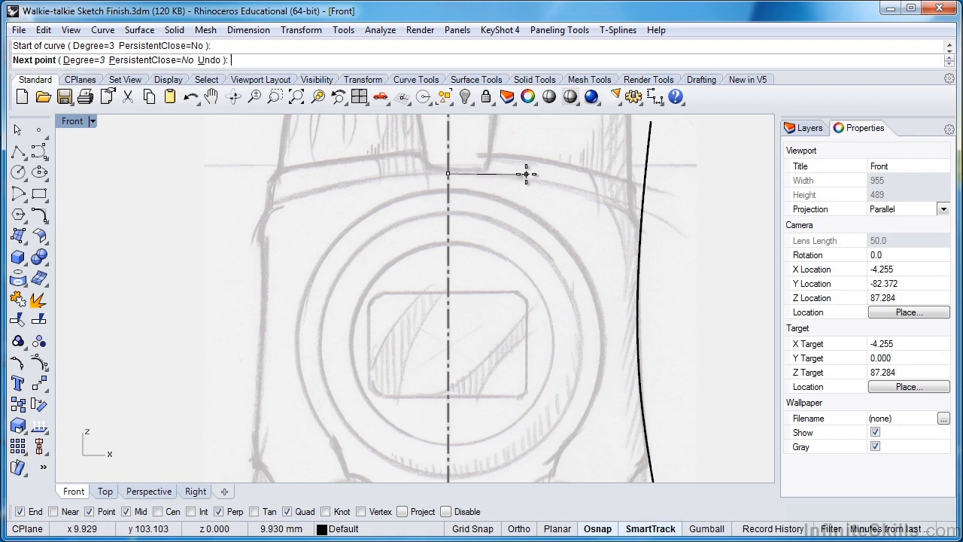
{"action": "key", "text": "F8"}
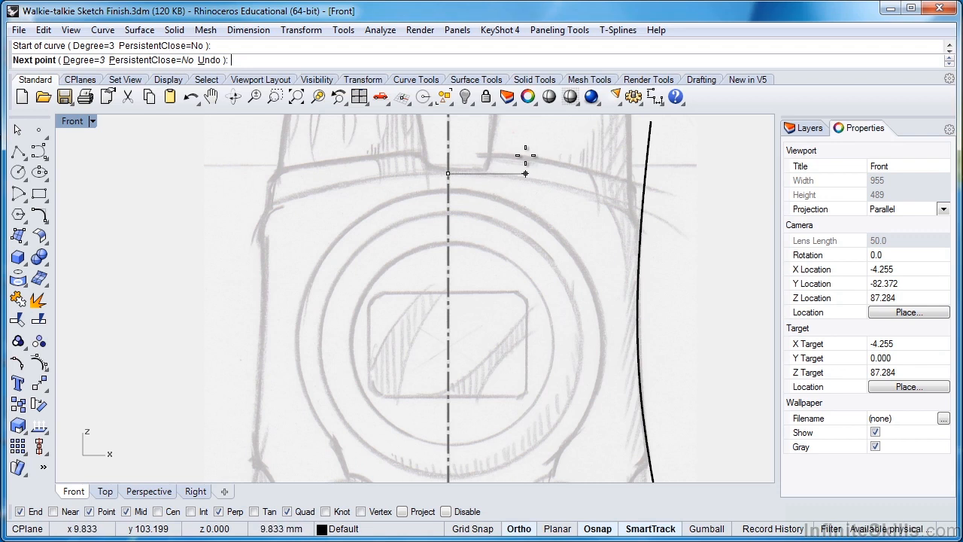
{"action": "left_click", "coordinate": [525, 159]}
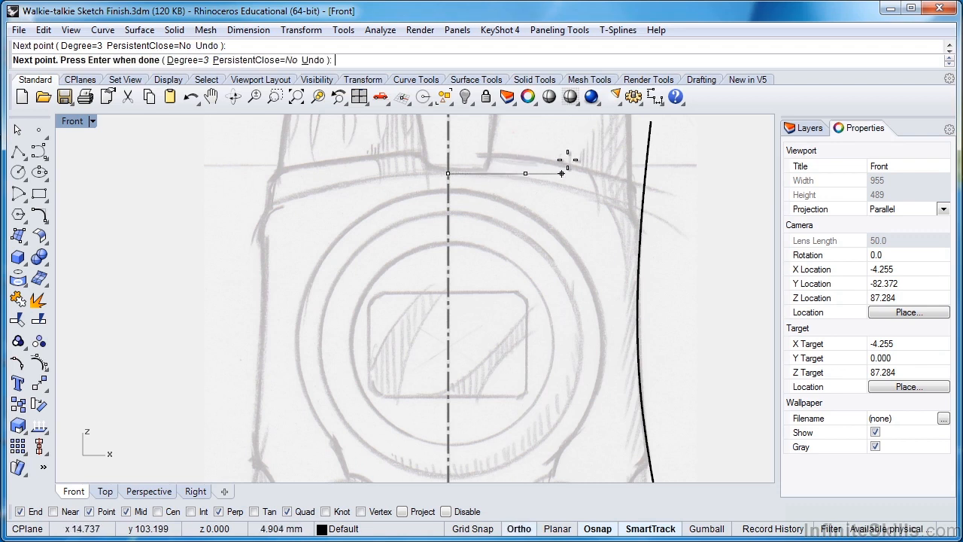
{"action": "left_click", "coordinate": [602, 158], "text": "shift"}
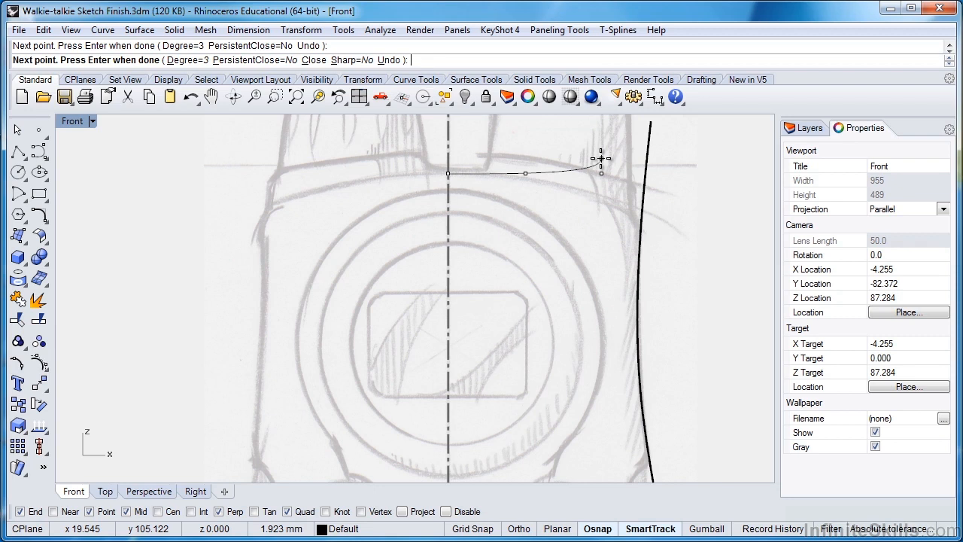
{"action": "left_click", "coordinate": [680, 233]}
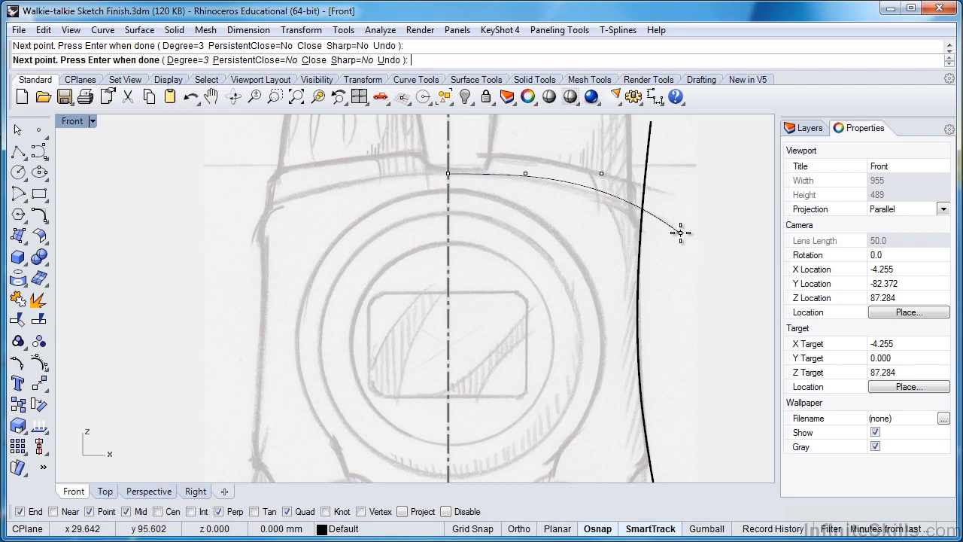
{"action": "key", "text": "Return"}
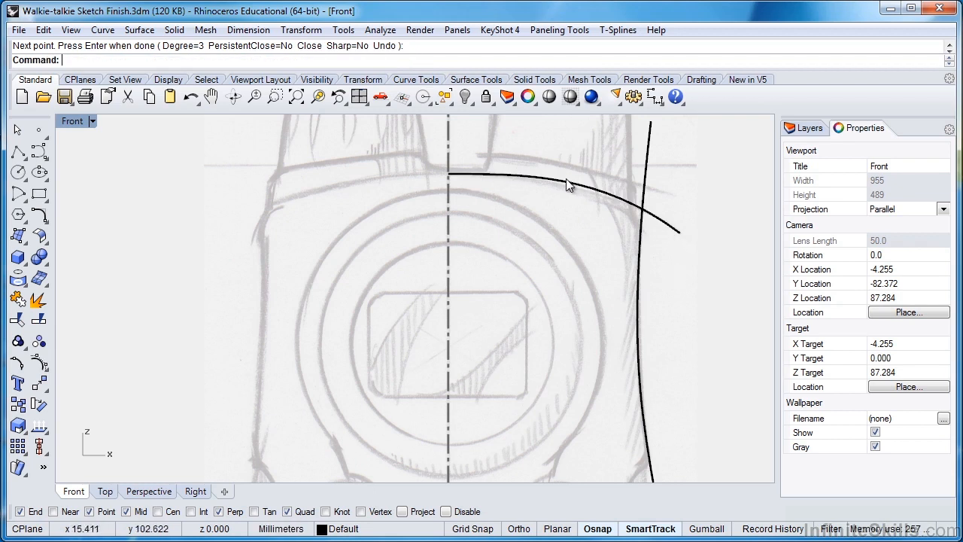
Turn on the top curve's control points and shift its two middle points horizontally toward the centreline with the gumball
{"action": "left_click", "coordinate": [672, 226]}
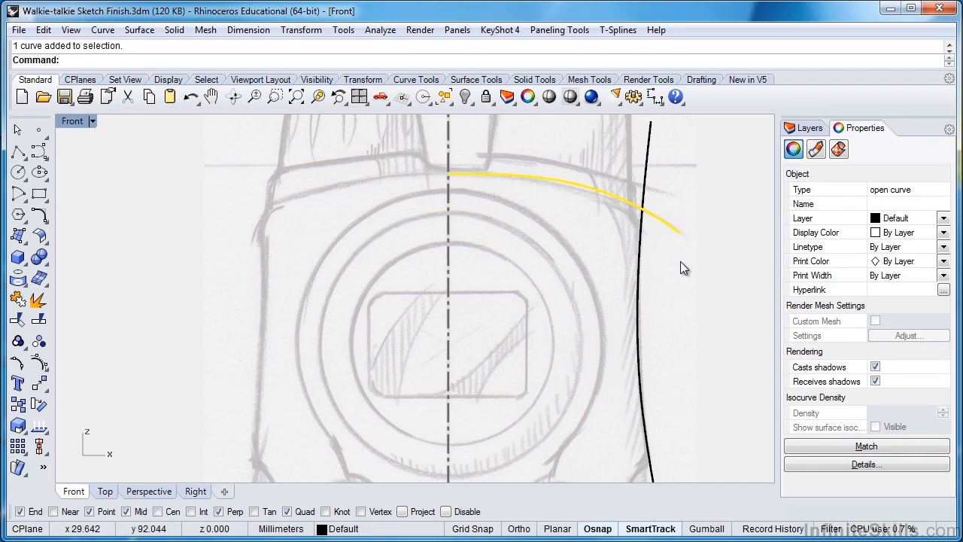
{"action": "key", "text": "F10"}
{"action": "left_click_drag", "start_coordinate": [629, 207], "coordinate": [502, 152]}
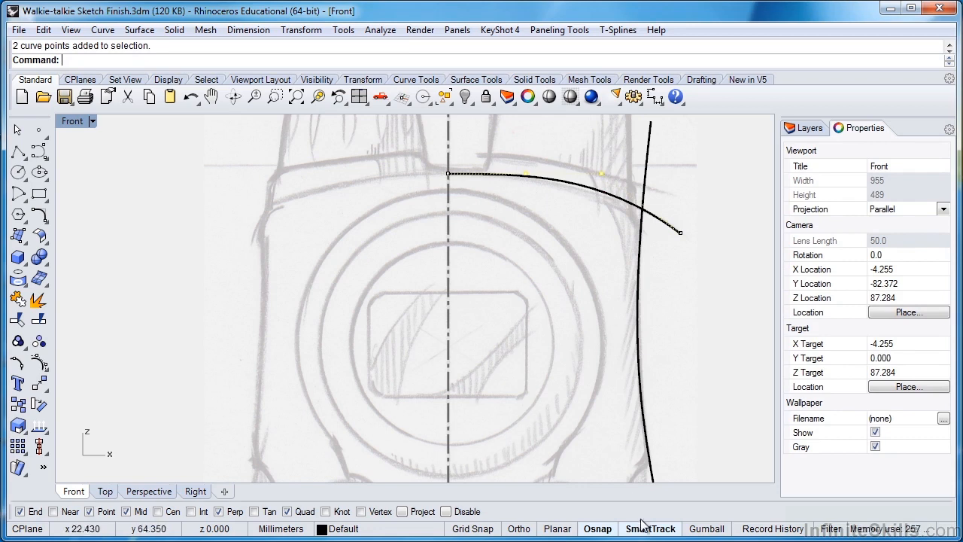
{"action": "left_click", "coordinate": [696, 535]}
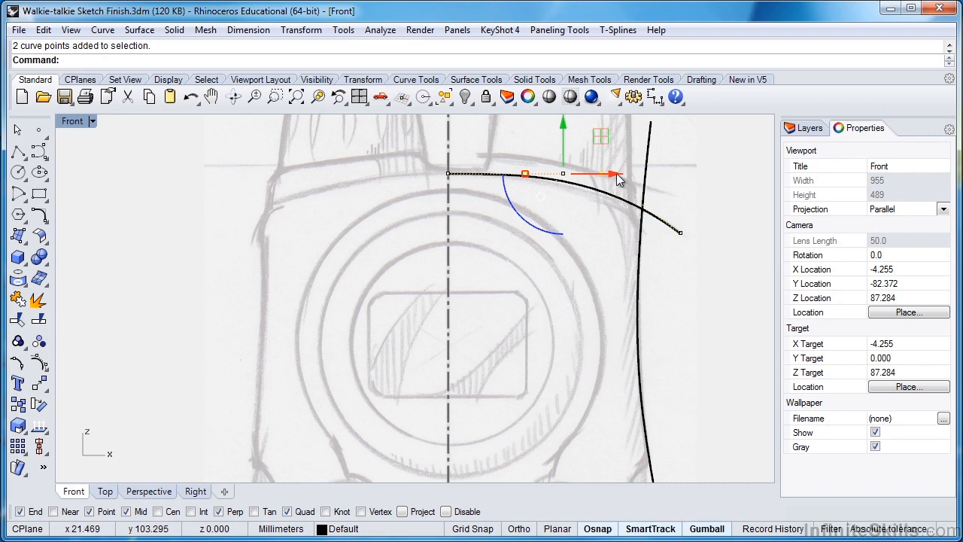
{"action": "left_click_drag", "start_coordinate": [613, 173], "coordinate": [575, 174]}
{"action": "left_click", "coordinate": [502, 196]}
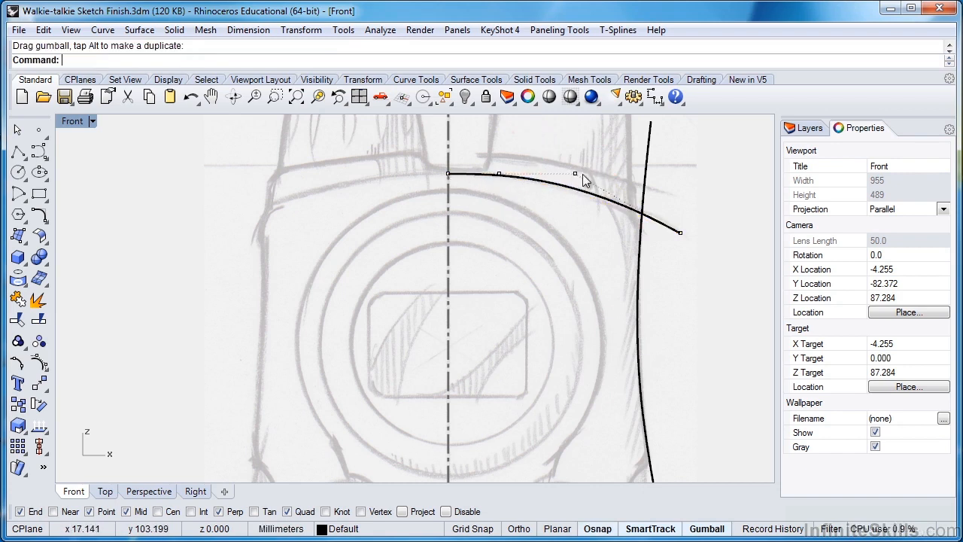
Move the top curve's outer end point slightly down and inward with the gumball, and turn off the control points
{"action": "scroll", "coordinate": [519, 197], "scroll_direction": "up", "scroll_amount": 3}
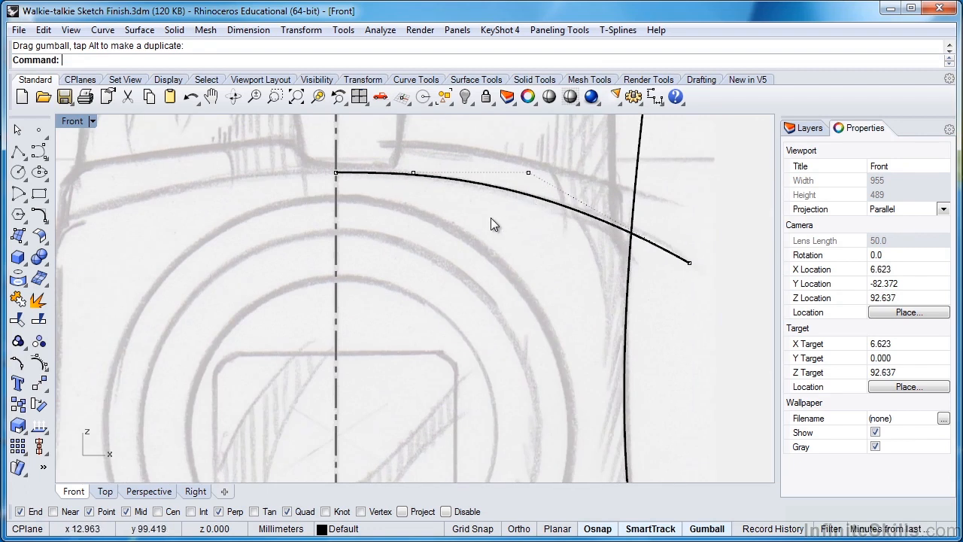
{"action": "left_click", "coordinate": [689, 264]}
{"action": "left_click_drag", "start_coordinate": [690, 215], "coordinate": [691, 225]}
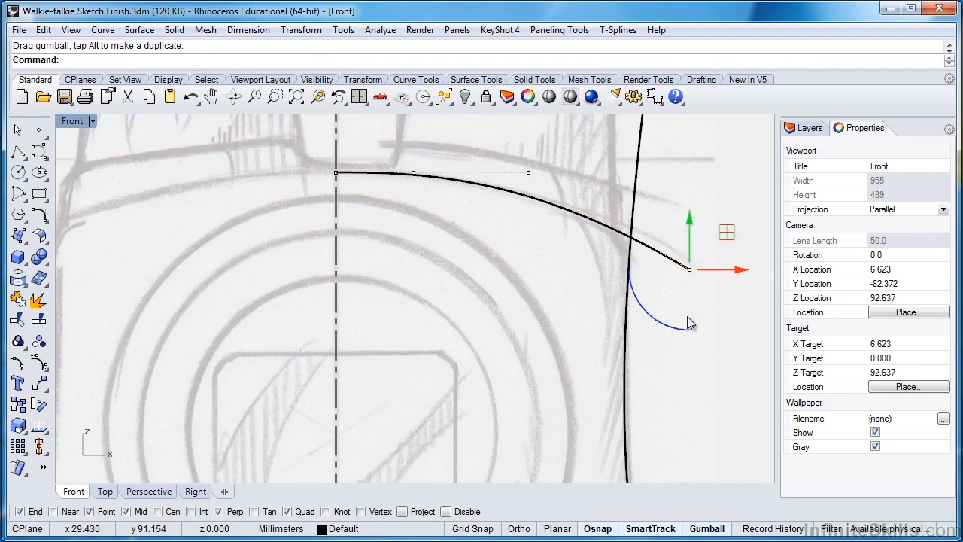
{"action": "left_click_drag", "start_coordinate": [741, 269], "coordinate": [741, 267]}
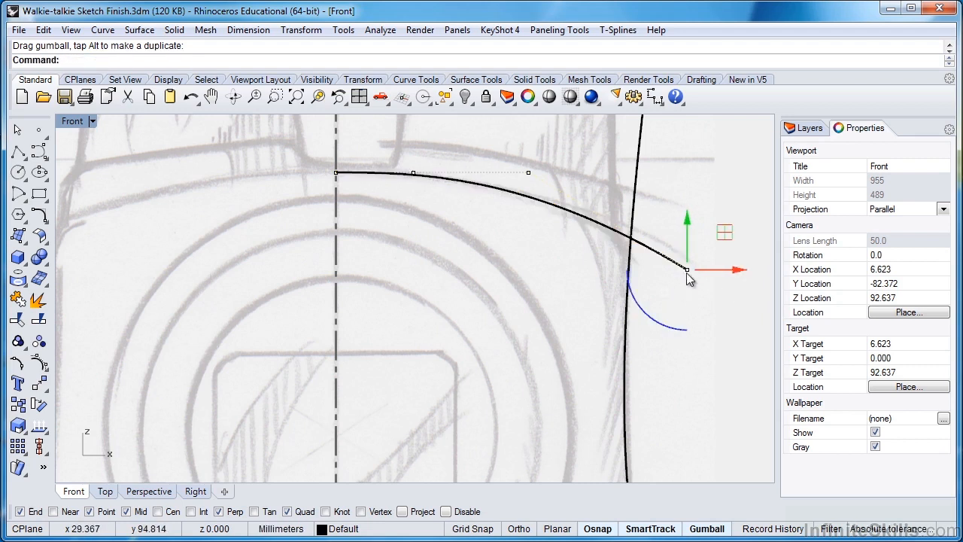
{"action": "left_click_drag", "start_coordinate": [687, 275], "coordinate": [686, 301]}
{"action": "key", "text": "ctrl+z"}
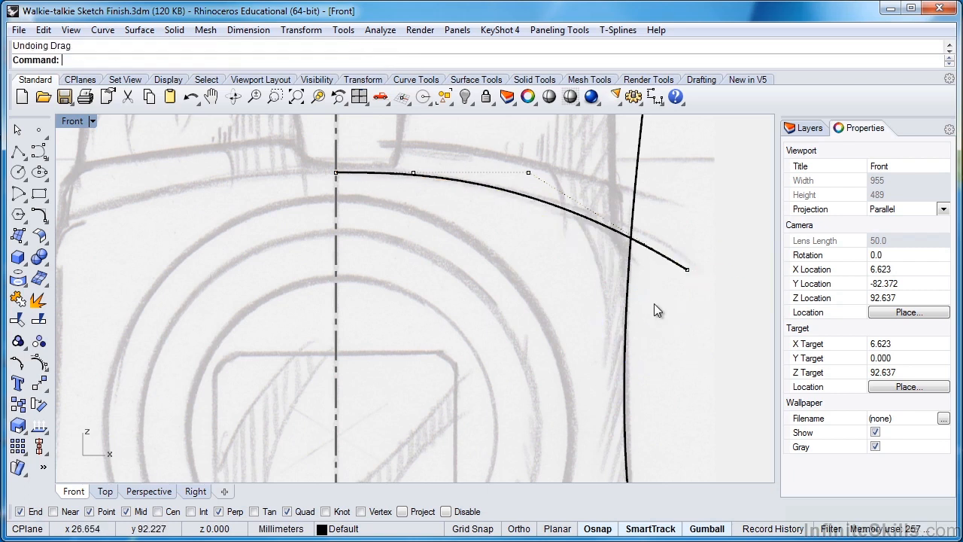
{"action": "key", "text": "Escape"}
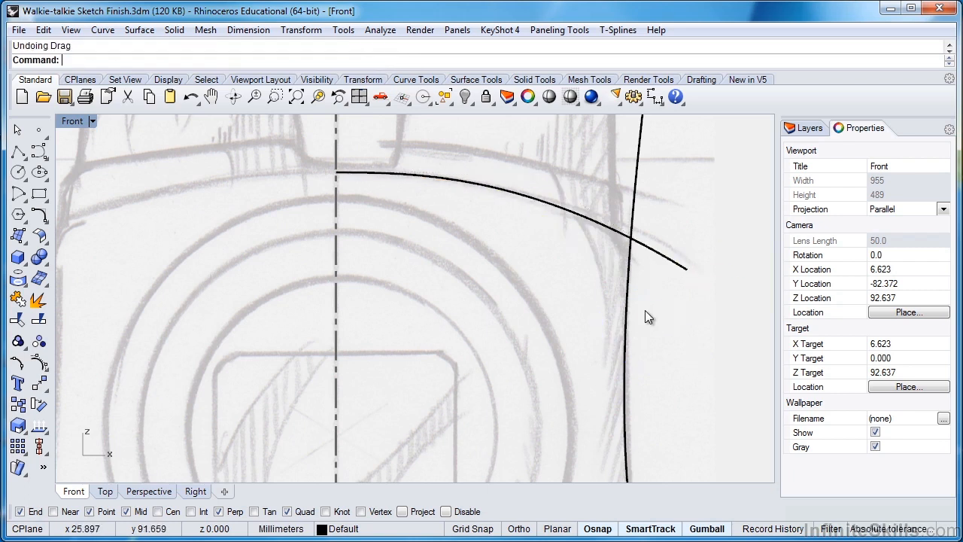
Trim the overhanging ends of the top and side curves at their crossing and join the two into one open curve
{"action": "scroll", "coordinate": [668, 302], "scroll_direction": "down", "scroll_amount": 5}
{"action": "right_click_drag", "start_coordinate": [668, 305], "coordinate": [622, 238]}
{"action": "left_click_drag", "start_coordinate": [623, 241], "coordinate": [577, 185]}
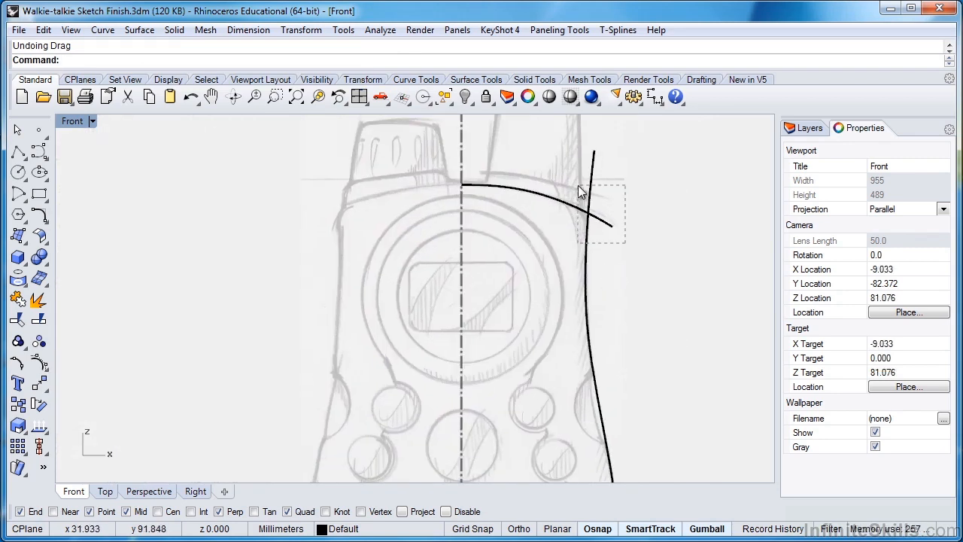
{"action": "left_click_drag", "start_coordinate": [578, 185], "coordinate": [578, 185]}
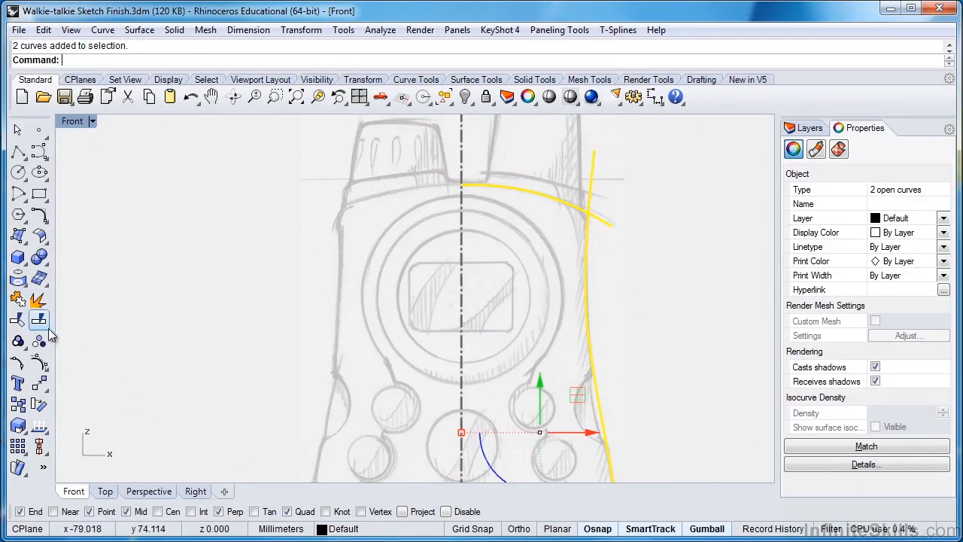
{"action": "left_click", "coordinate": [20, 319]}
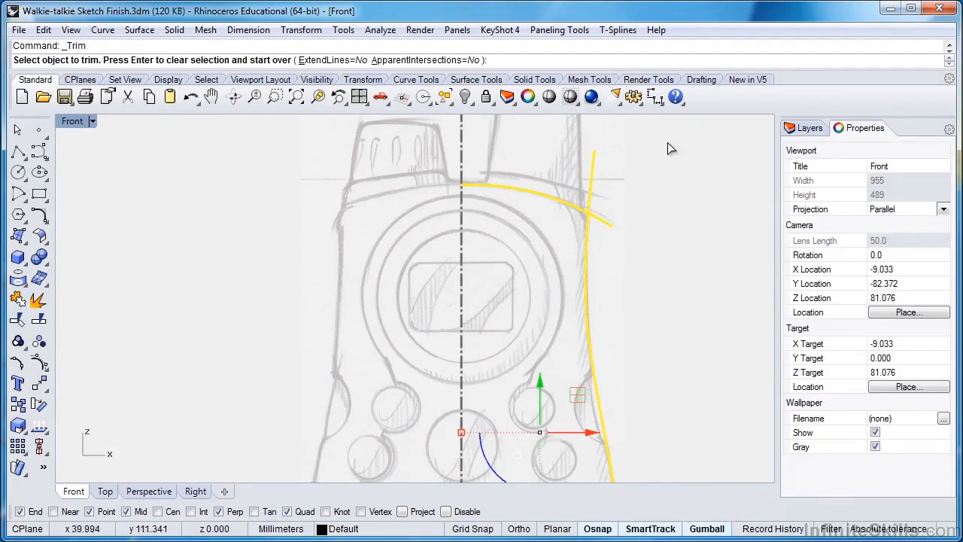
{"action": "left_click", "coordinate": [594, 169]}
{"action": "left_click", "coordinate": [590, 216]}
{"action": "scroll", "coordinate": [643, 269], "scroll_direction": "down", "scroll_amount": 4}
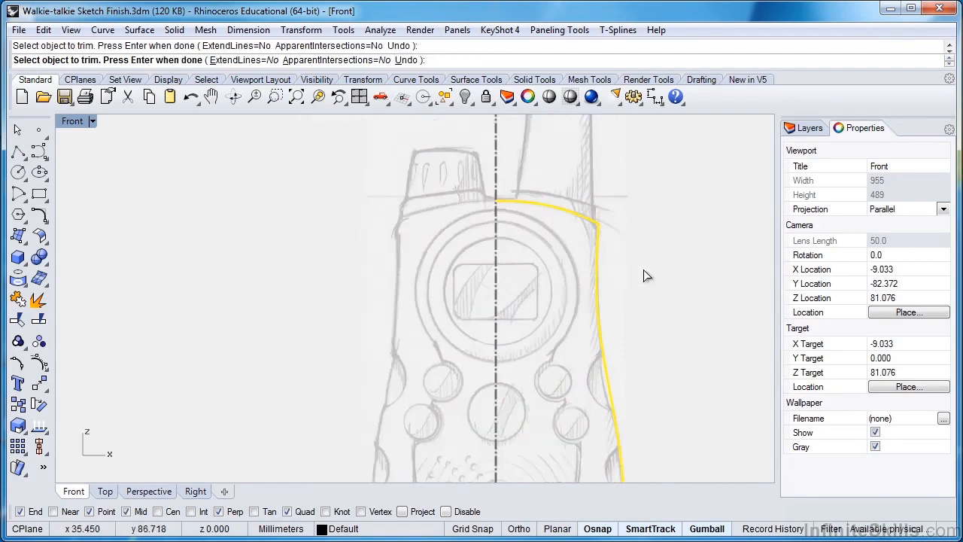
{"action": "mouse_move", "coordinate": [646, 293]}
{"action": "right_mouse_down"}
{"action": "mouse_move", "coordinate": [670, 176]}
{"action": "mouse_move", "coordinate": [669, 201]}
{"action": "mouse_move", "coordinate": [642, 219]}
{"action": "right_mouse_up"}
{"action": "key", "text": "Return"}
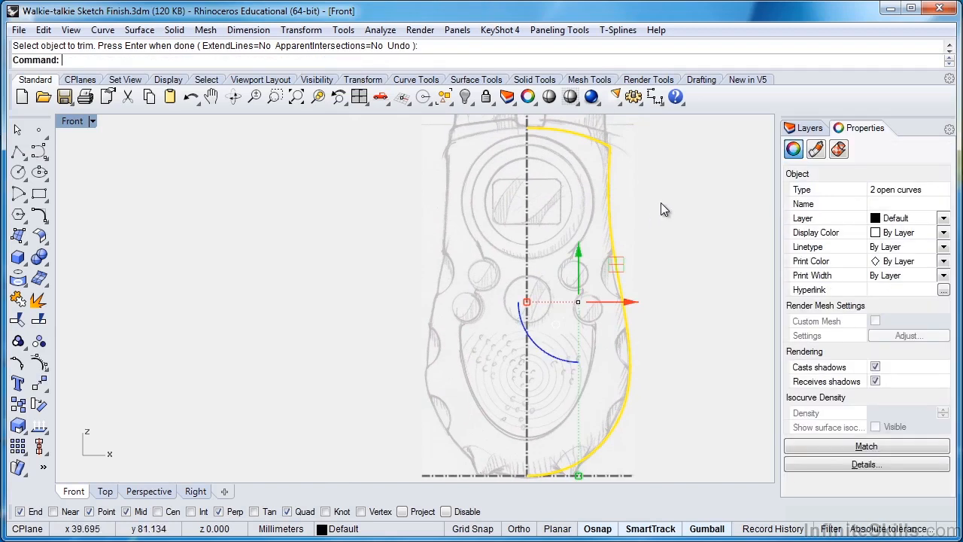
{"action": "left_click", "coordinate": [18, 300]}
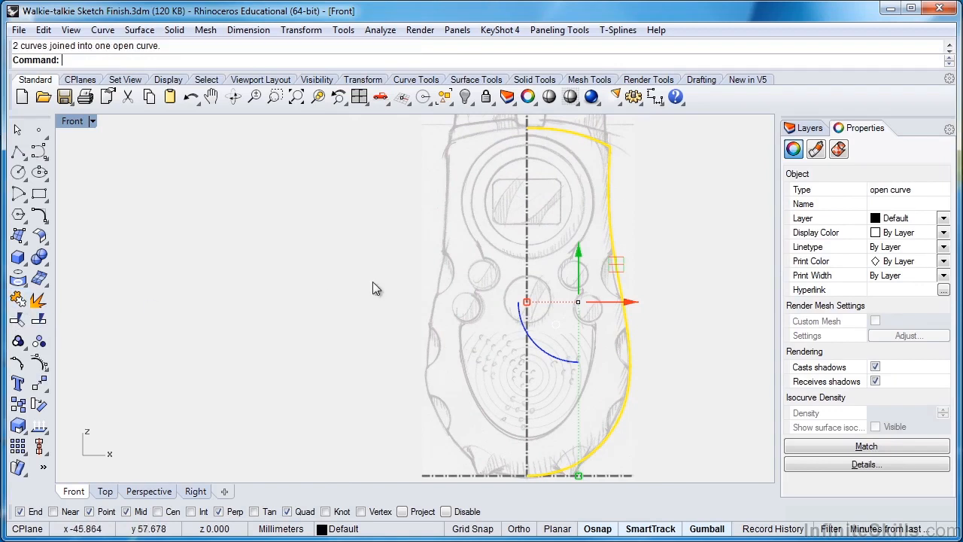
{"action": "left_click", "coordinate": [355, 345]}
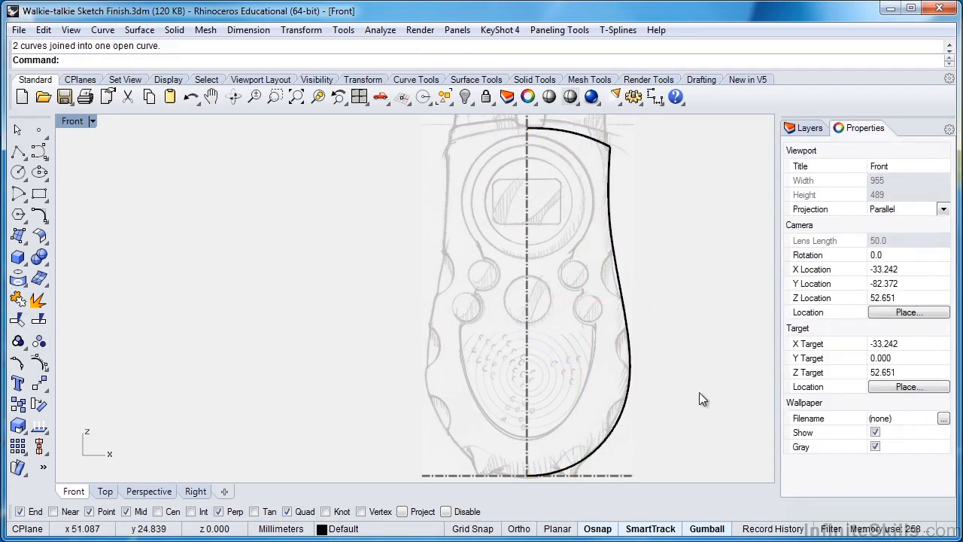
Mirror a copy of the joined half outline across the vertical centreline, starting the mirror plane at the curve's upper end
{"action": "scroll", "coordinate": [697, 392], "scroll_direction": "down", "scroll_amount": 1}
{"action": "left_click", "coordinate": [594, 269]}
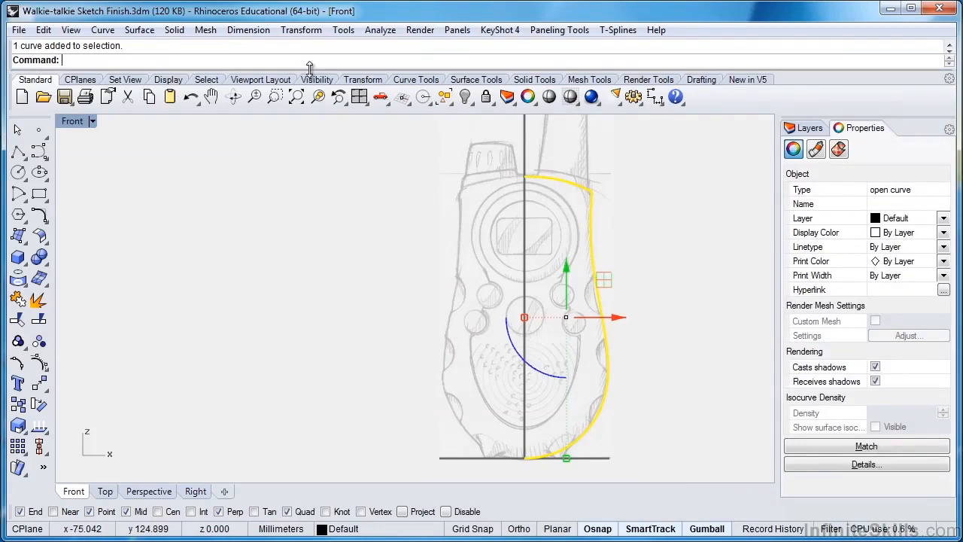
{"action": "left_click", "coordinate": [302, 31]}
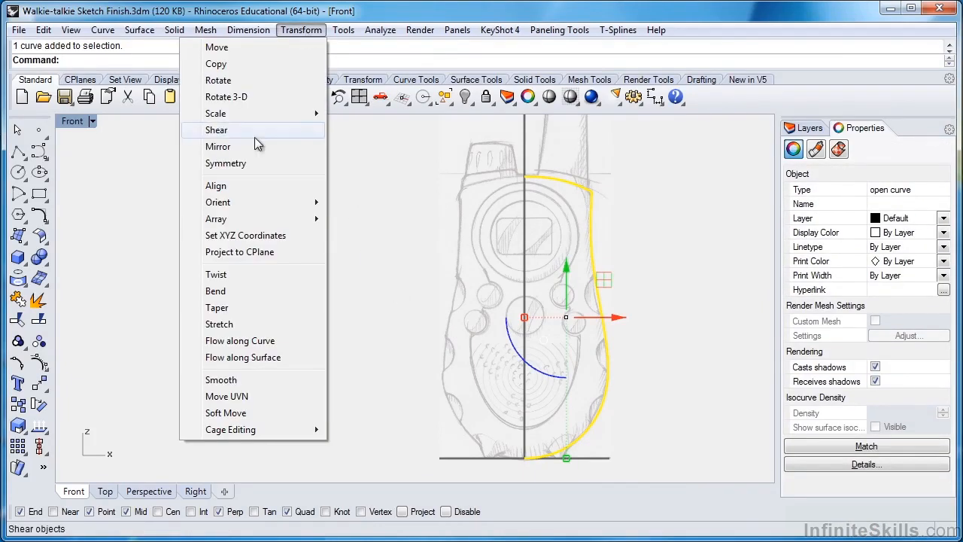
{"action": "left_click", "coordinate": [45, 391]}
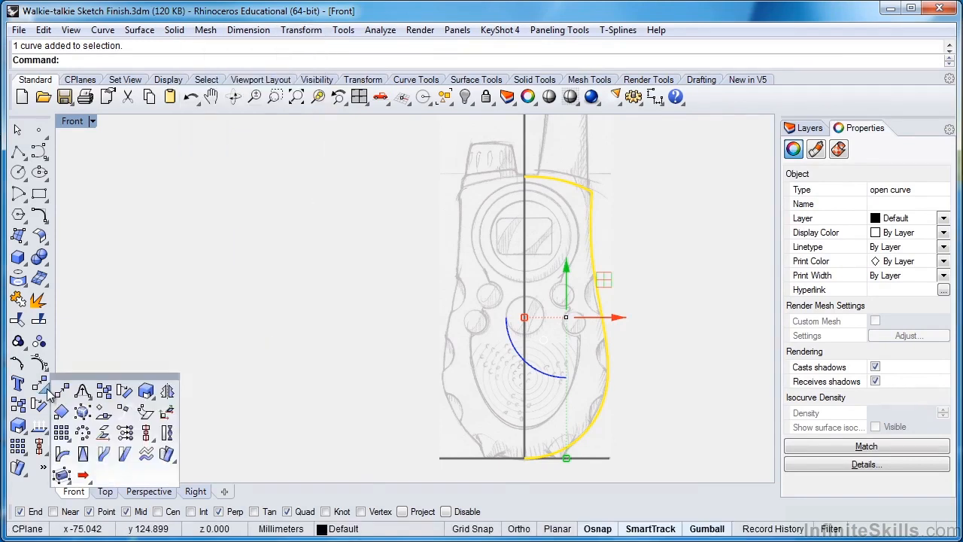
{"action": "left_click", "coordinate": [167, 391]}
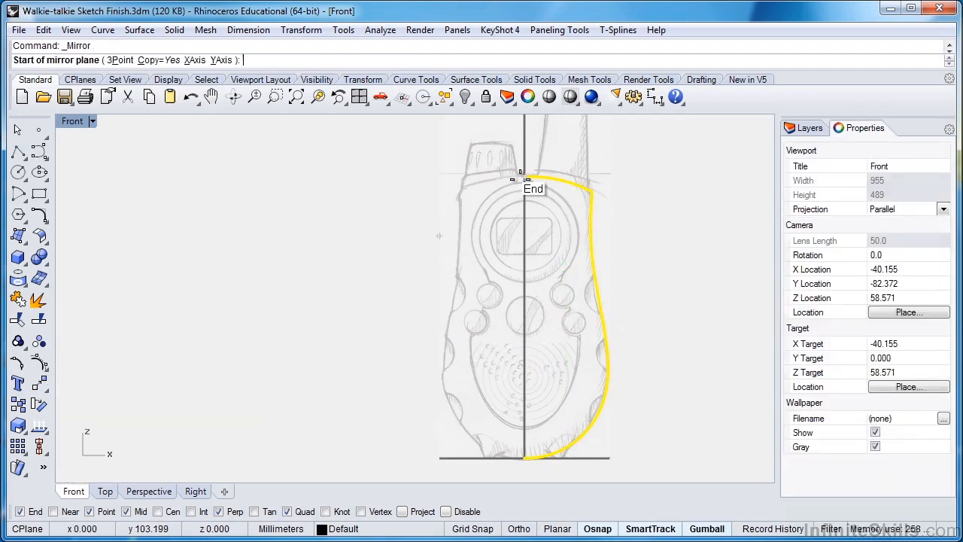
{"action": "left_click", "coordinate": [519, 178]}
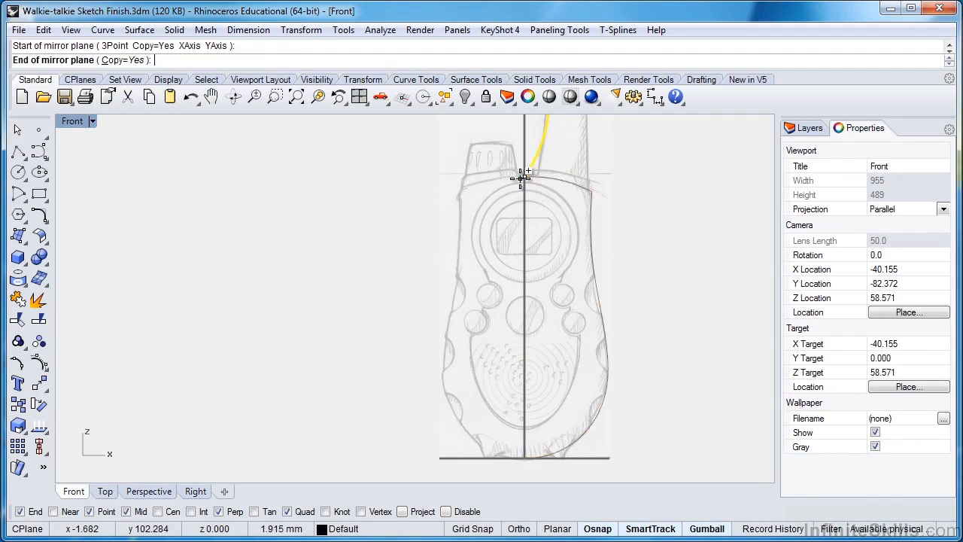
{"action": "left_click", "coordinate": [543, 380]}
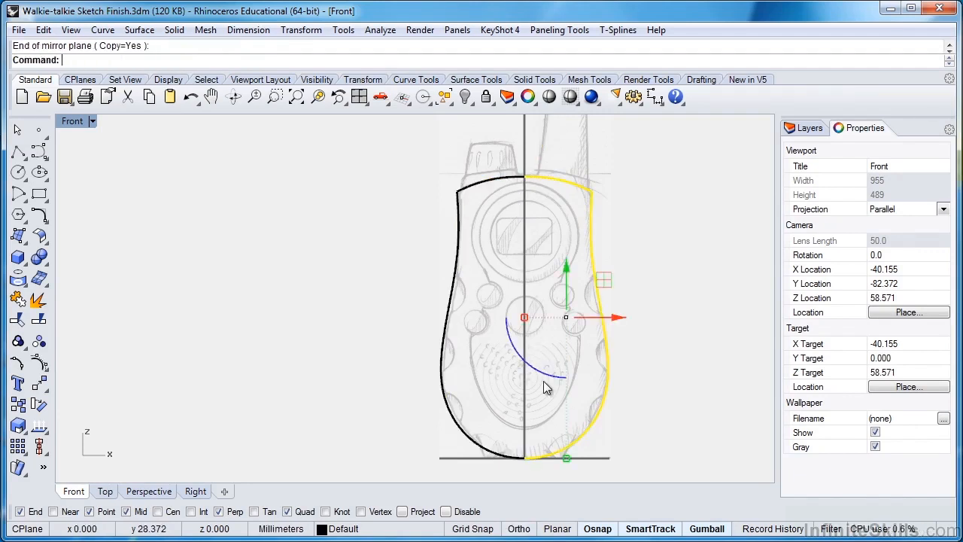
{"action": "left_click", "coordinate": [402, 316]}
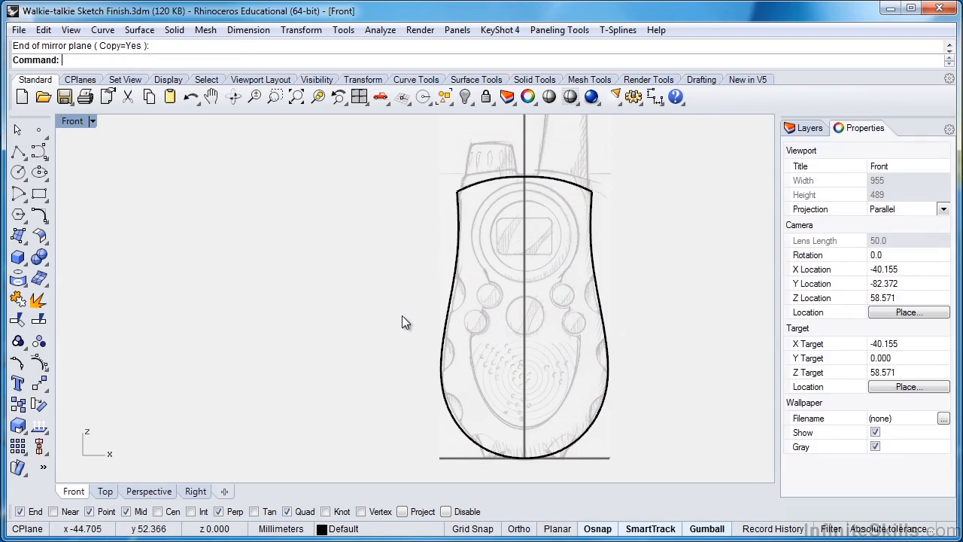
Join the original and mirrored half outlines into one closed curve around the walkie-talkie body
{"action": "left_click", "coordinate": [496, 185]}
{"action": "left_click", "coordinate": [540, 178]}
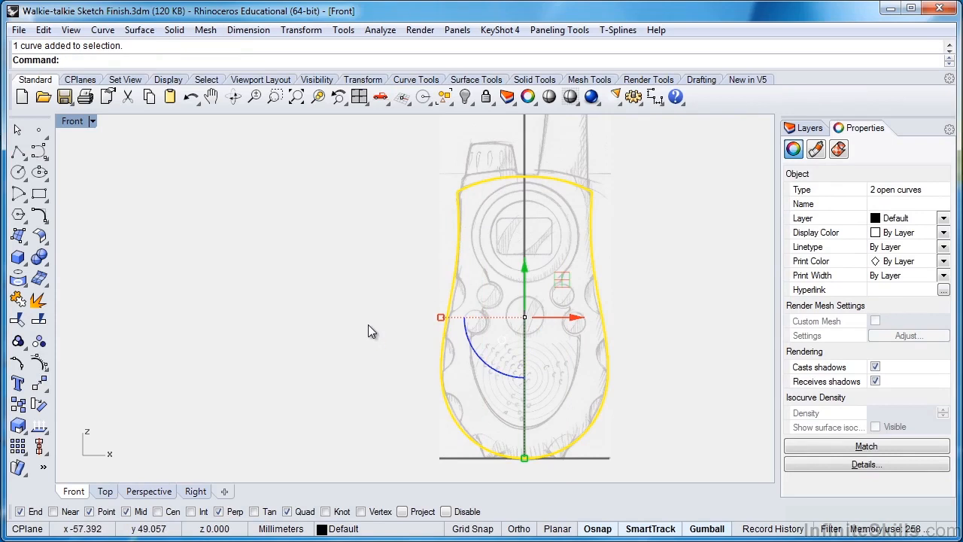
{"action": "left_click", "coordinate": [16, 301]}
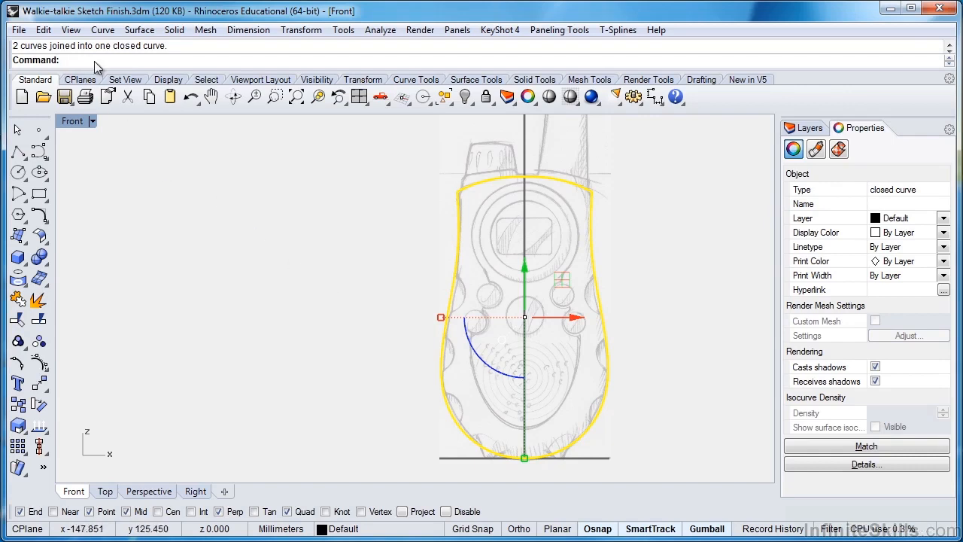
{"action": "left_click", "coordinate": [278, 207]}
{"action": "scroll", "coordinate": [365, 344], "scroll_direction": "down", "scroll_amount": 1}
{"action": "right_click_drag", "start_coordinate": [365, 343], "coordinate": [290, 348]}
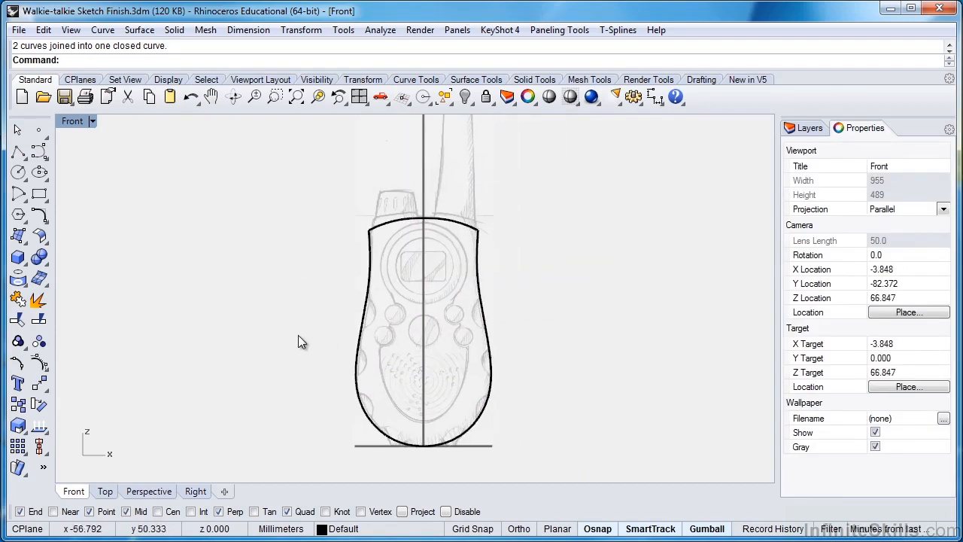